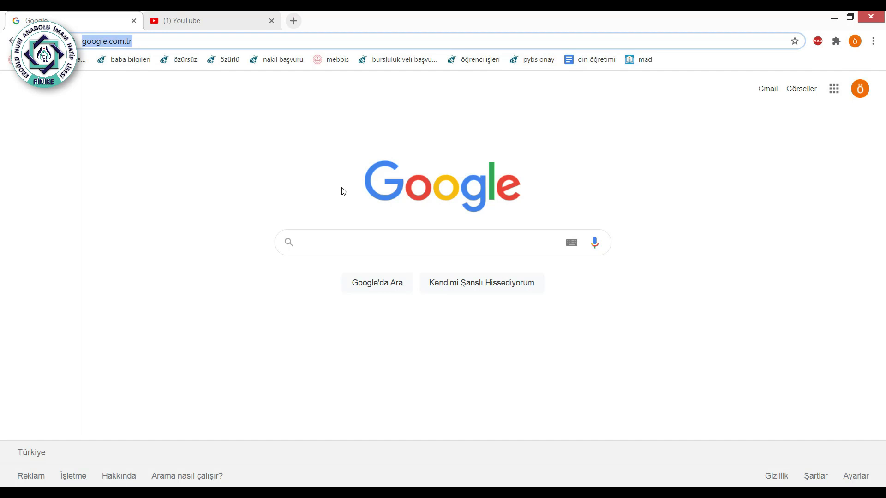
# Load the finike school site, close the HES code popup, and follow the SINAVSİS link.
pyautogui.write('finike')
pyautogui.press('Return')
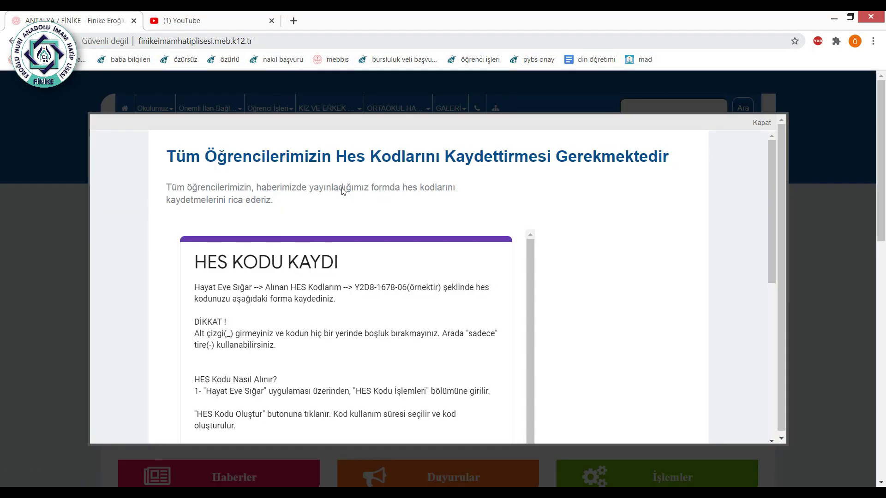
pyautogui.click(34, 226)
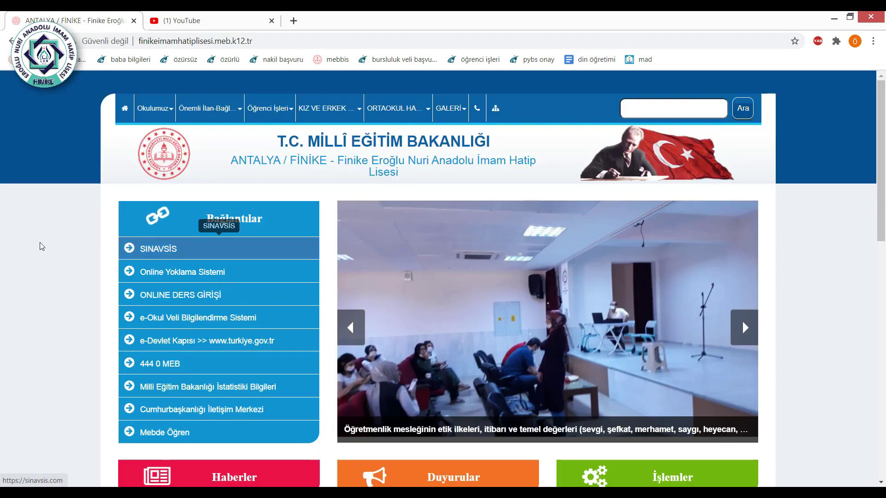
pyautogui.click(171, 253)
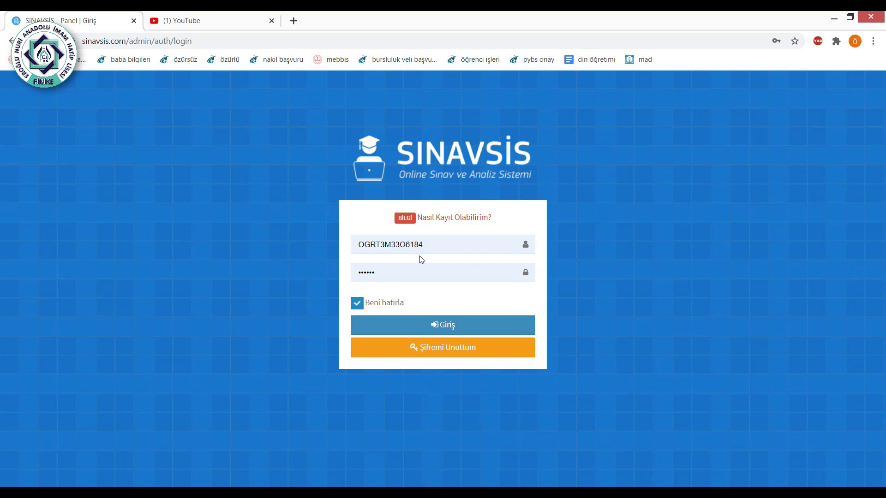
# Sign in with the prefilled teacher credentials and open the account settings page.
pyautogui.click(444, 329)
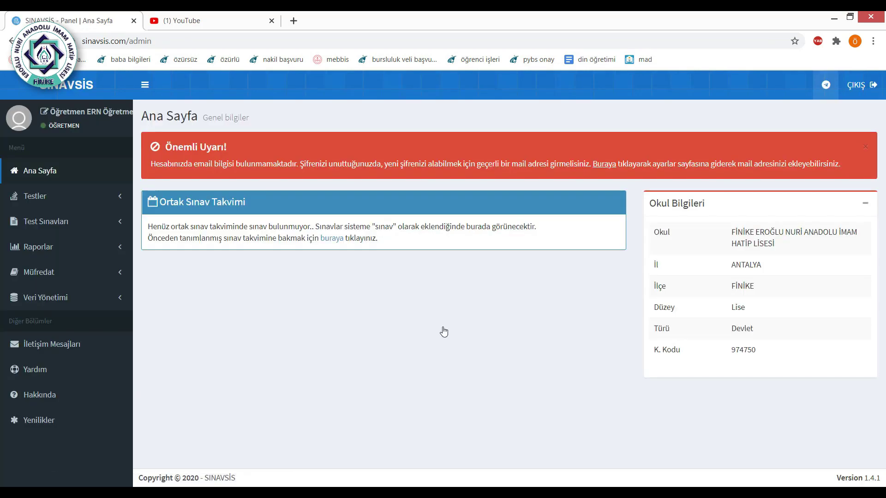
pyautogui.click(44, 115)
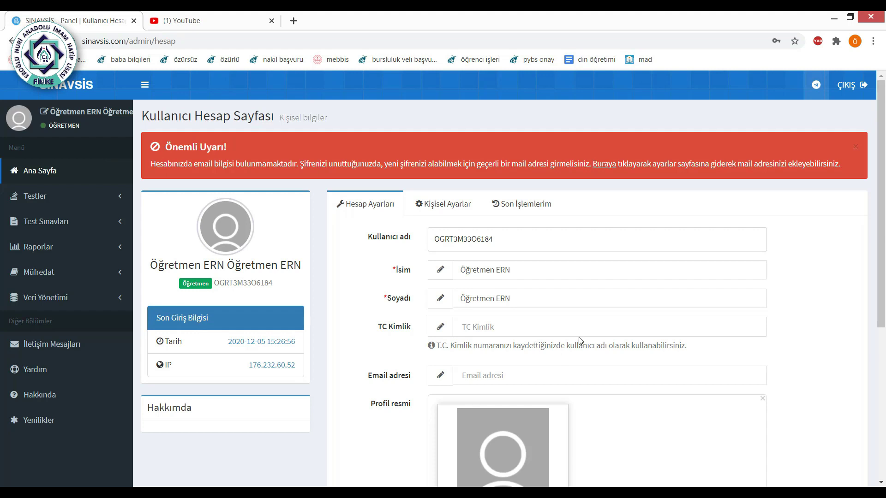
pyautogui.scroll(-1, 580, 341)
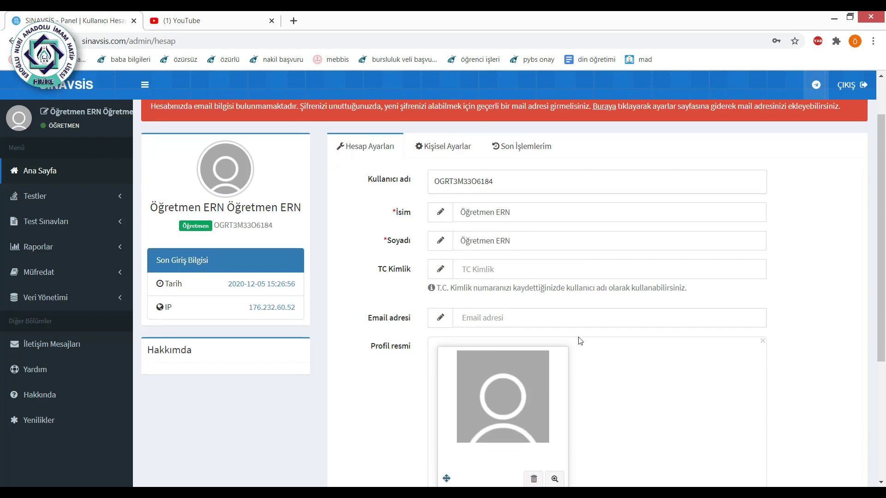
pyautogui.scroll(-2, 580, 340)
pyautogui.scroll(4, 579, 341)
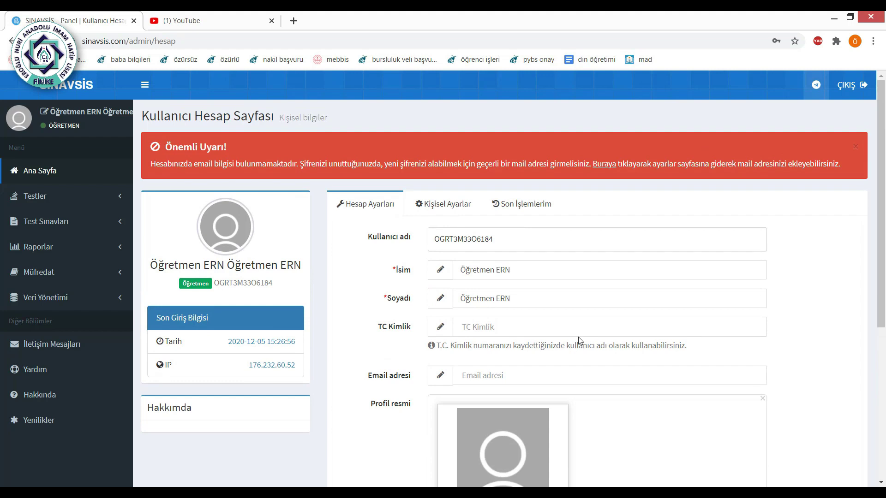
# Review the TC Kimlik, Parola, Parola tekrar and Email adresi fields on the account page.
pyautogui.click(483, 328)
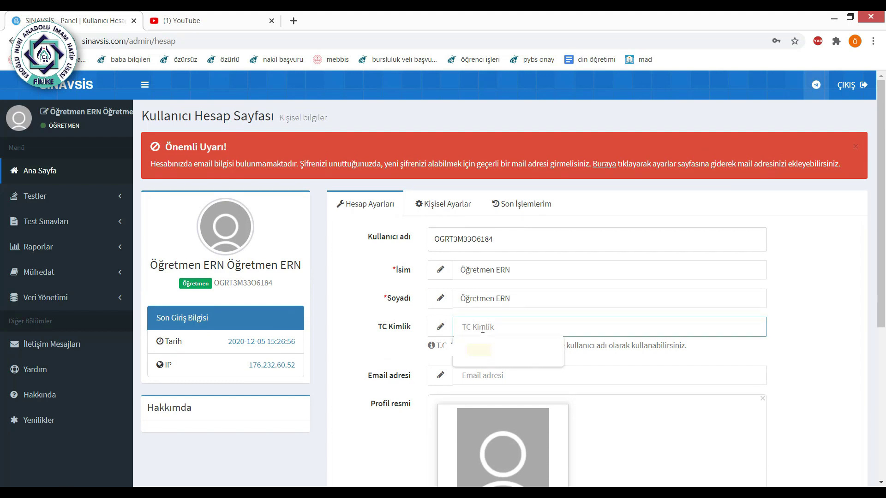
pyautogui.scroll(-5, 827, 350)
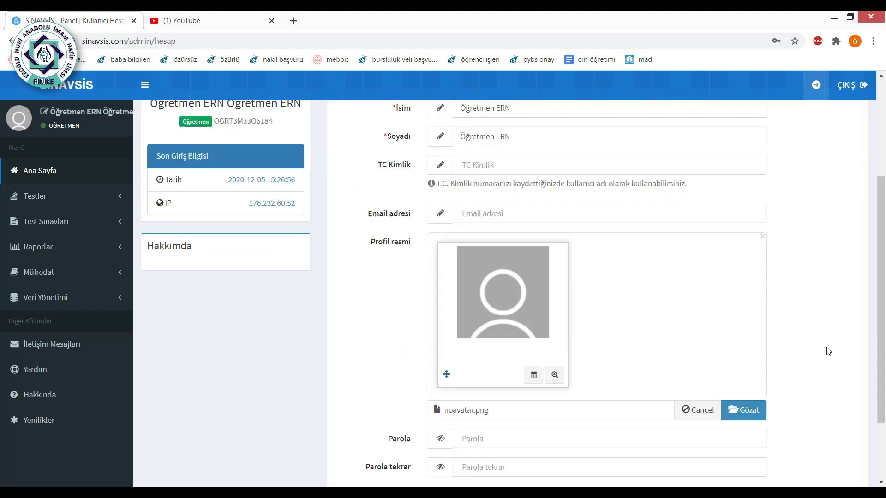
pyautogui.click(484, 343)
pyautogui.click(493, 375)
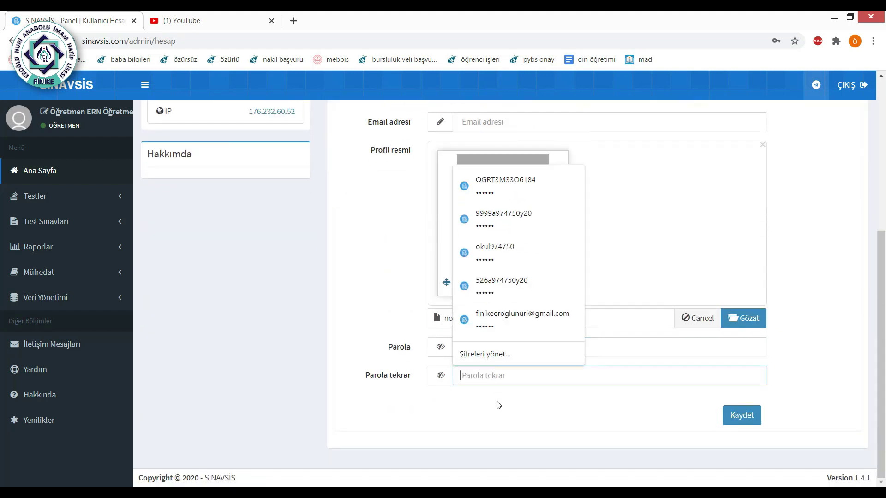
pyautogui.click(497, 404)
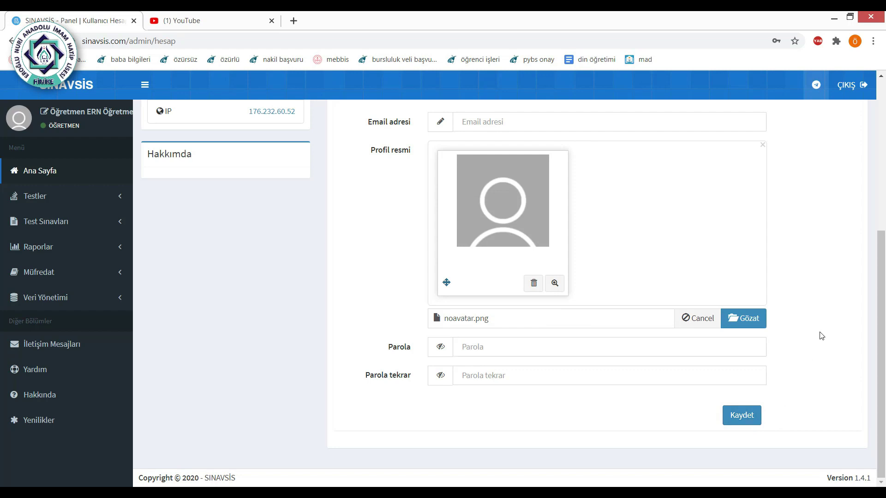
pyautogui.scroll(3, 819, 335)
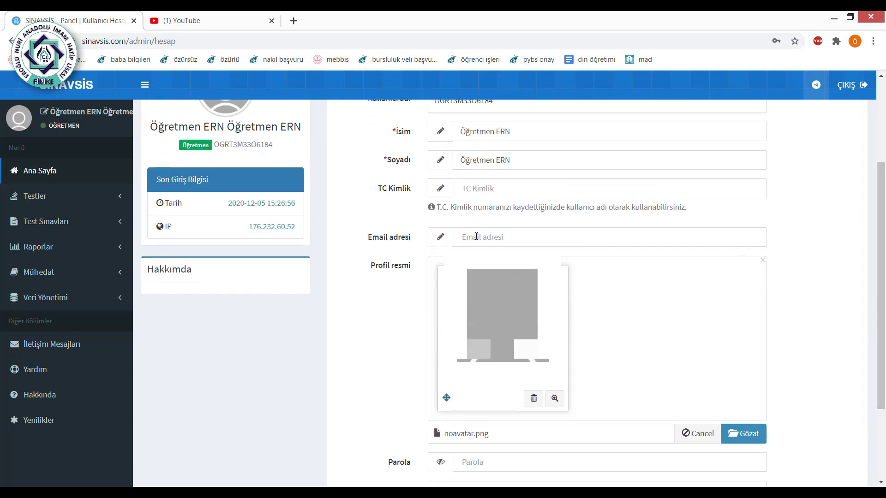
pyautogui.click(476, 237)
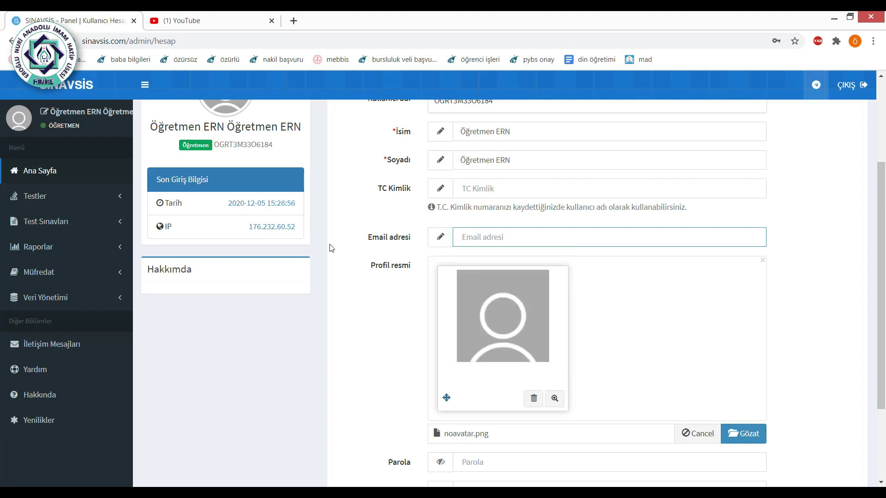
pyautogui.scroll(2, 115, 189)
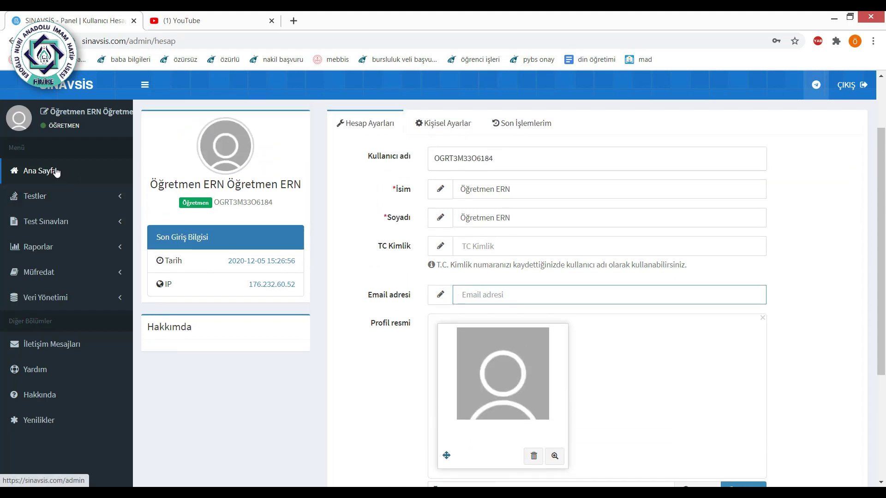
# Expand Testler, choose Test Ekle, and point out the title hint on the Test Oluştur form.
pyautogui.click(44, 203)
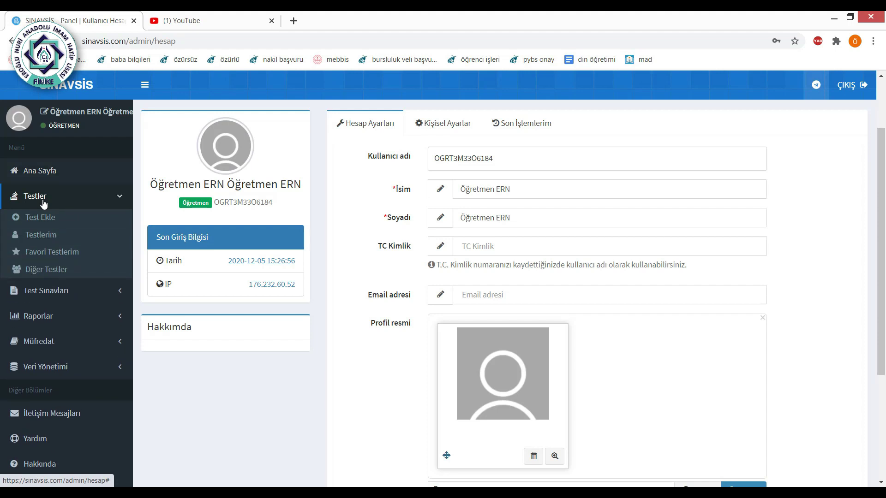
pyautogui.click(44, 218)
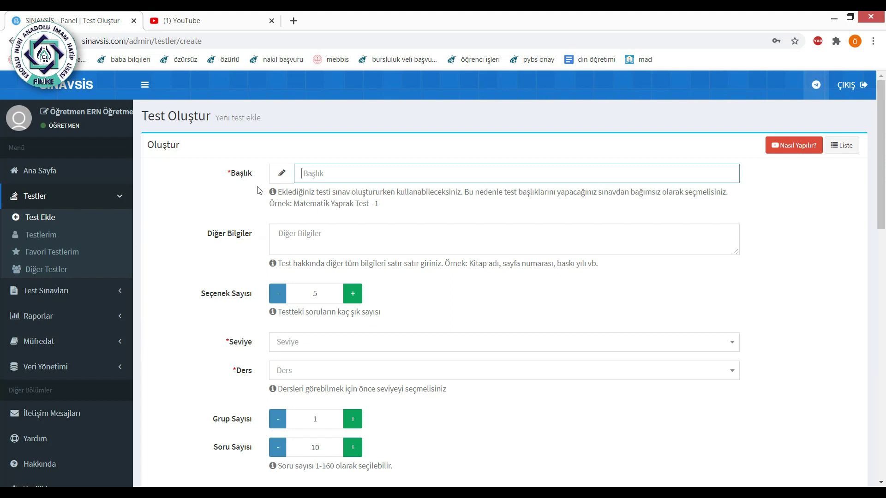
pyautogui.moveTo(283, 195); pyautogui.dragTo(403, 210)
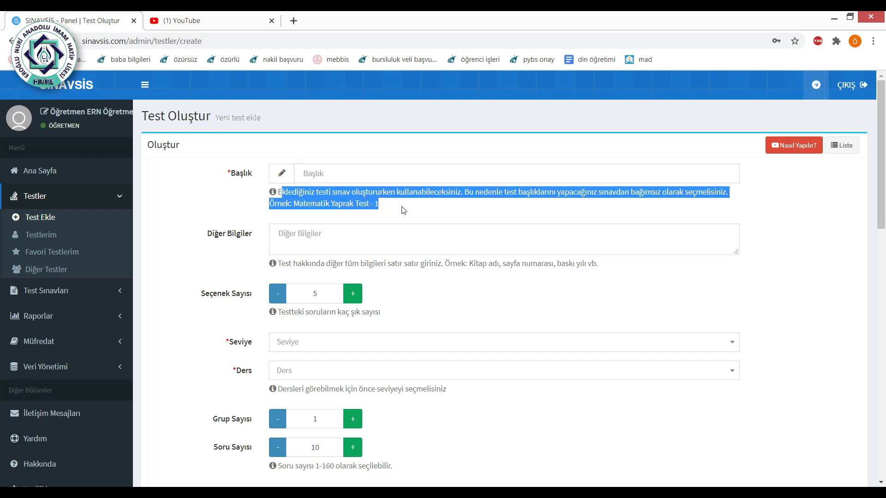
pyautogui.click(404, 210)
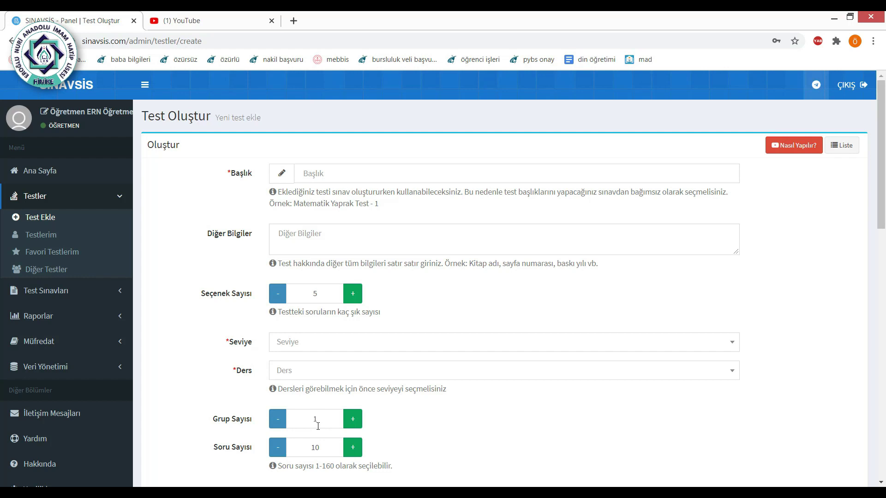
pyautogui.scroll(-2, 318, 427)
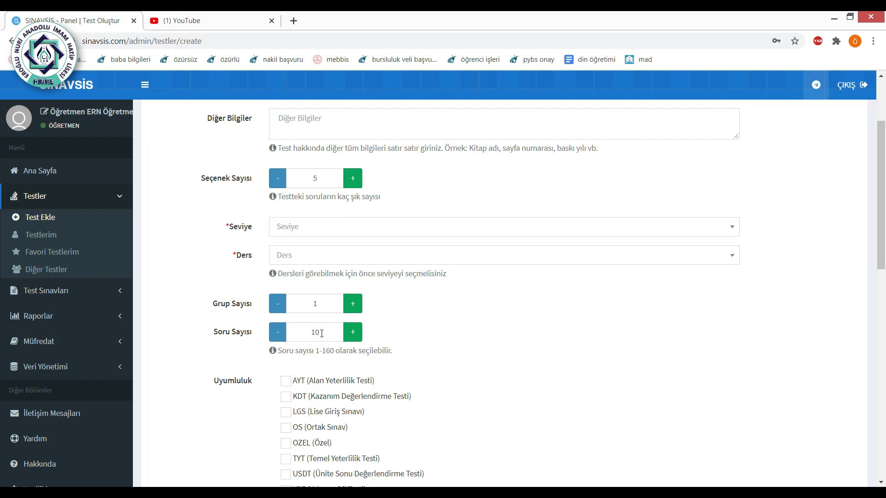
# Raise Soru Sayısı to 12, tick KDT, choose Okul geneli, and set Soru Çözüm Videoları to Aktif.
pyautogui.click(353, 333)
pyautogui.click(353, 333)
pyautogui.scroll(-2, 400, 337)
pyautogui.click(285, 278)
pyautogui.scroll(-2, 389, 342)
pyautogui.click(286, 346)
pyautogui.scroll(-2, 372, 357)
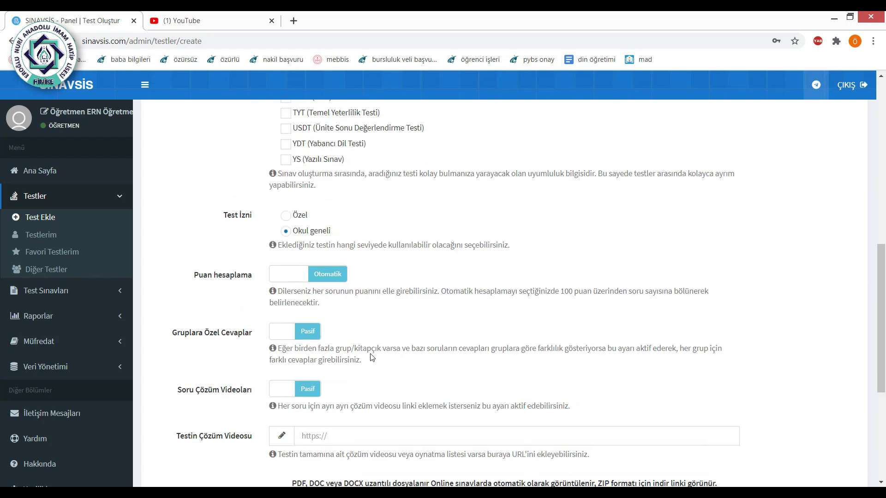
pyautogui.scroll(-2, 372, 358)
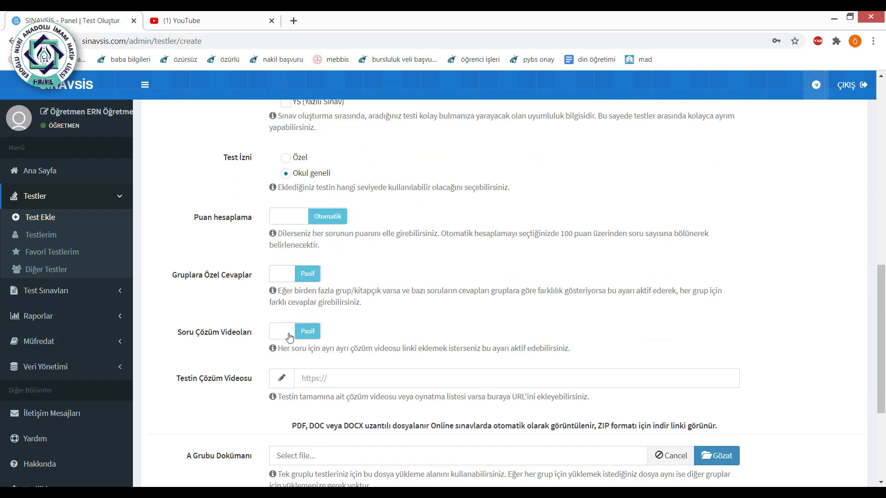
pyautogui.click(290, 337)
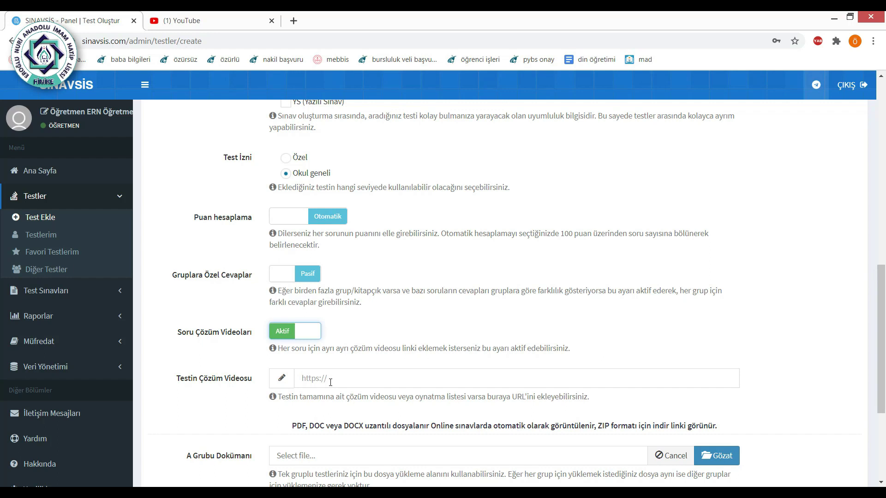
# Copy the top YouTube result for 'denklemler ve eşitsizlikler rehber' into Testin Çözüm Videosu.
pyautogui.click(198, 20)
pyautogui.click(315, 86)
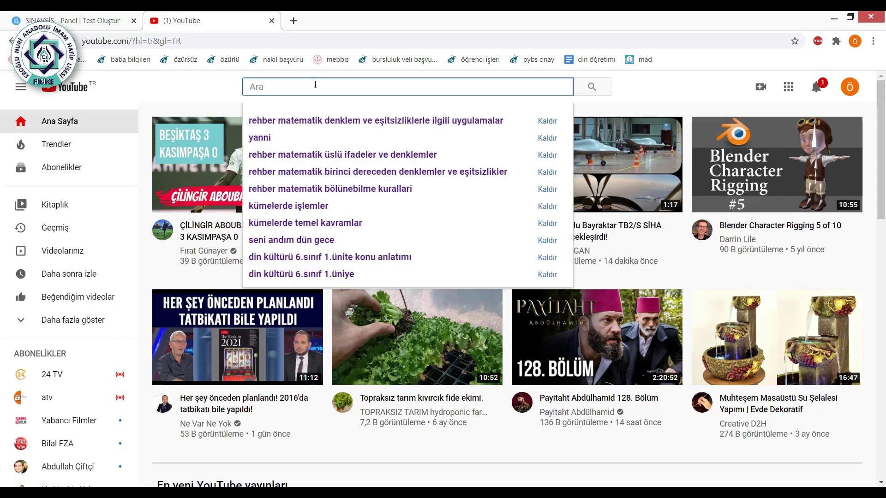
pyautogui.write('denklemler ve eşitsizlikler reh')
pyautogui.press('Down')
pyautogui.press('Return')
pyautogui.rightClick(463, 149)
pyautogui.click(461, 222)
pyautogui.click(69, 20)
pyautogui.click(343, 378)
pyautogui.write('https://www.youtube.com/watch?v=3tU6aVHb9Q0')
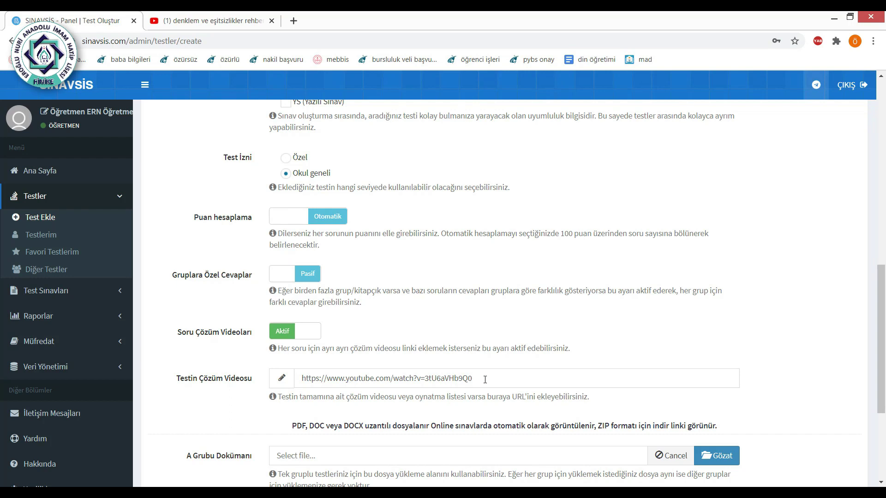
# Attach 12.pdf from the test PDFs folder as the A Grubu Dokümanı.
pyautogui.scroll(-4, 485, 380)
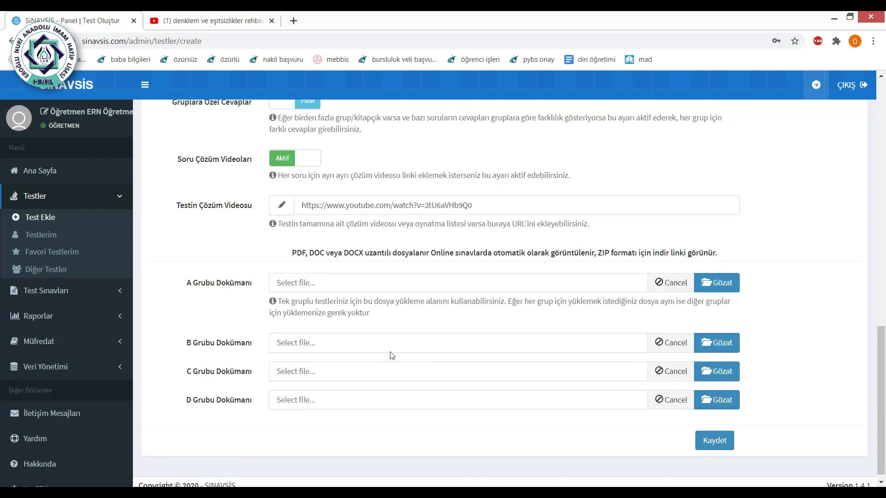
pyautogui.click(707, 286)
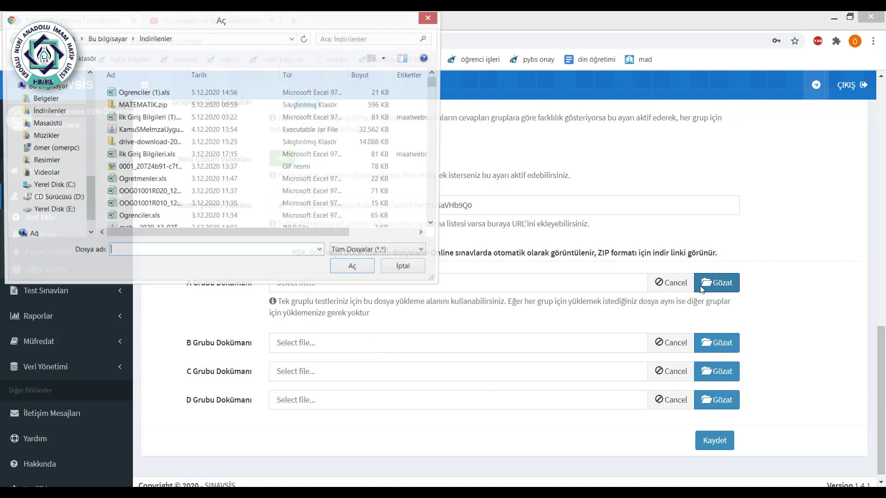
pyautogui.write('https://www.youtube.com/watch?v=3tU6aVHb9Q0')
pyautogui.hotkey('ctrl', 'a')
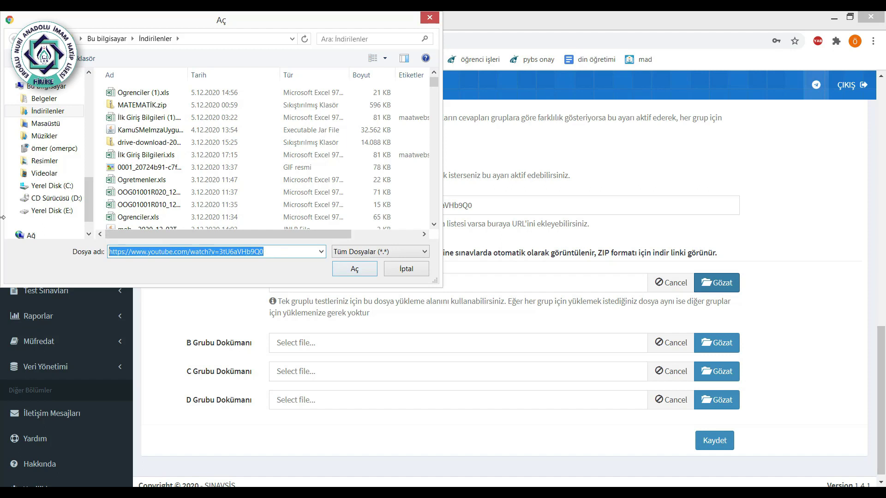
pyautogui.scroll(5, 46, 157)
pyautogui.click(44, 126)
pyautogui.doubleClick(134, 206)
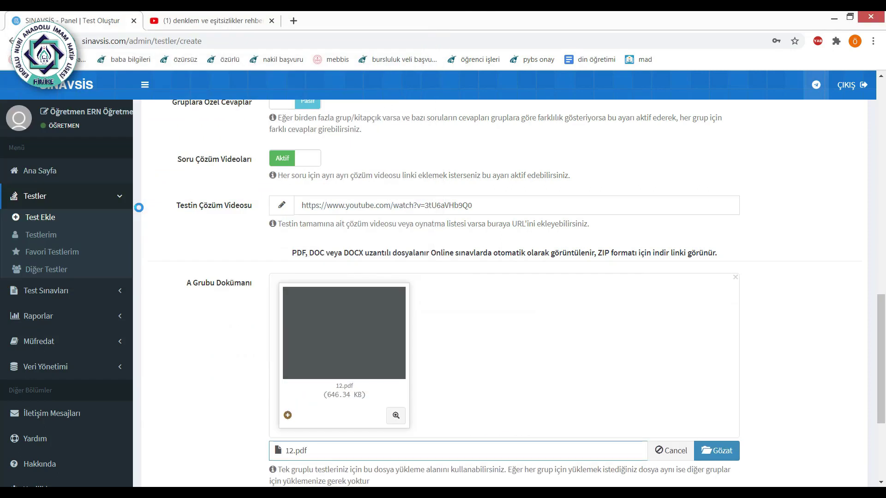
# Try saving the test, then go back to the required Başlık field.
pyautogui.scroll(-4, 759, 333)
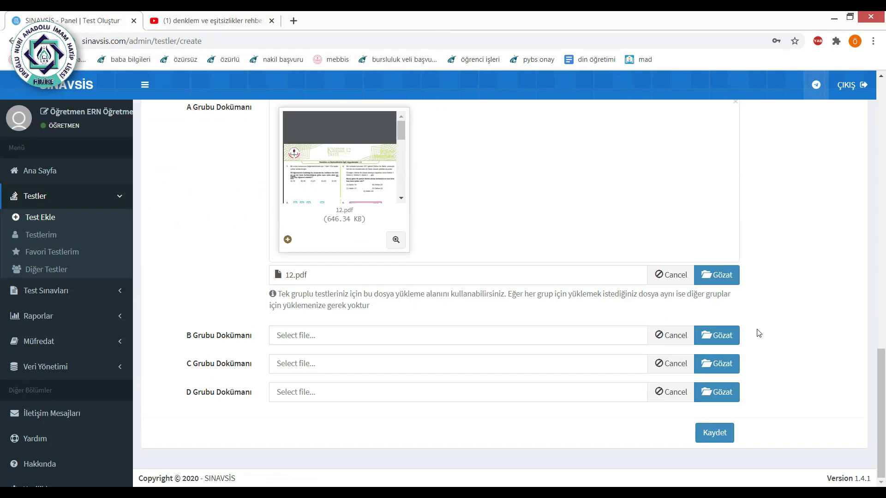
pyautogui.click(718, 434)
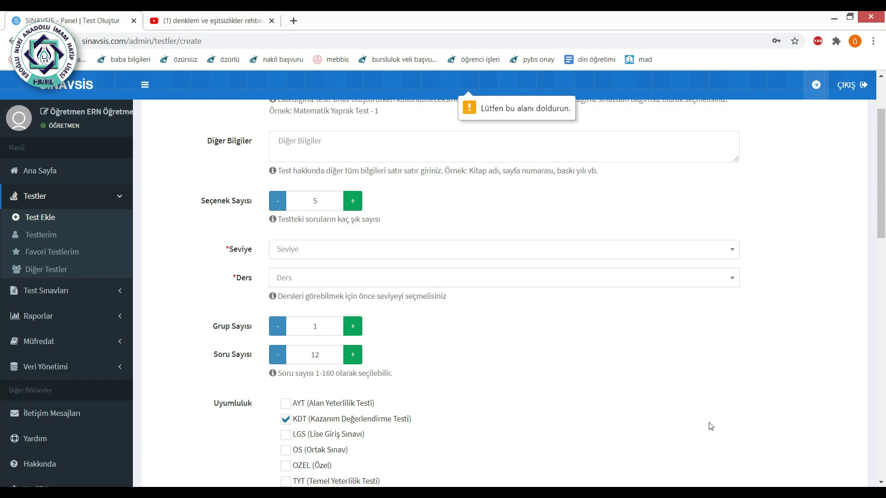
pyautogui.scroll(2, 703, 415)
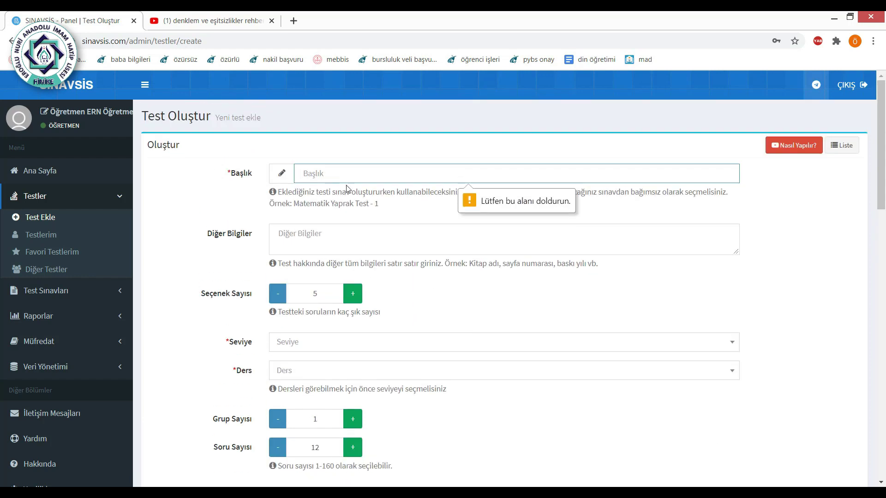
pyautogui.click(341, 166)
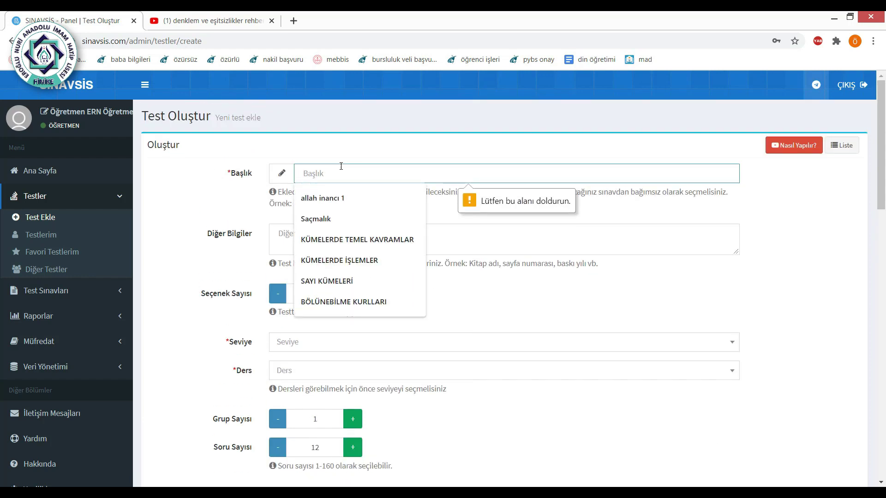
# Set the title to 'Denklem ve Eşitsizliklerle İlgili Uygulamalar – 3', copied from 12.pdf.
pyautogui.write('12-Denk')
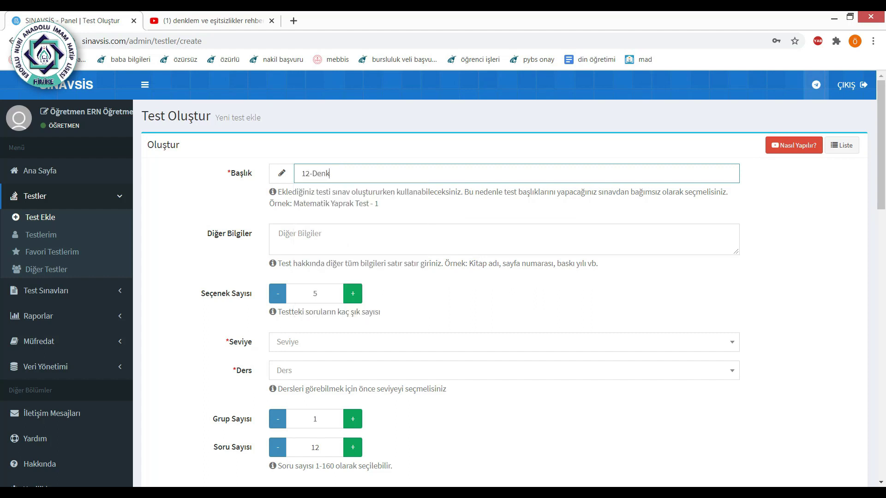
pyautogui.moveTo(216, 477)
pyautogui.click(339, 429)
pyautogui.moveTo(594, 143); pyautogui.dragTo(746, 143)
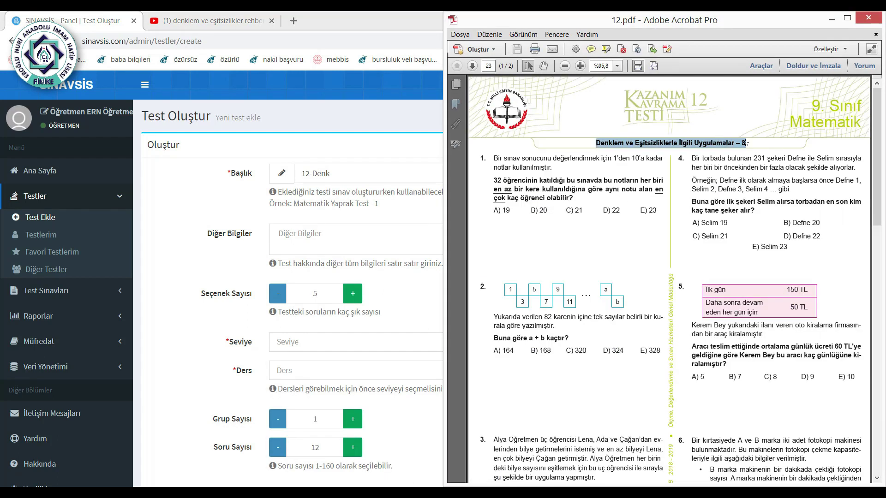
pyautogui.hotkey('ctrl', 'c')
pyautogui.click(411, 175)
pyautogui.hotkey('ctrl', 'a')
pyautogui.hotkey('ctrl', 'v')
pyautogui.scroll(-10, 791, 247)
pyautogui.click(708, 434)
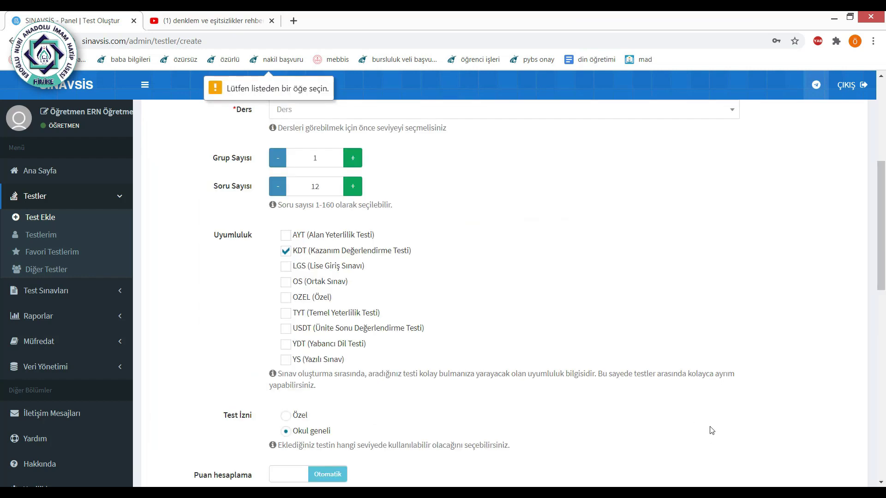
# Choose level 9. Sınıf - Lise and subject MATEMATİK, then save the test.
pyautogui.scroll(6, 442, 235)
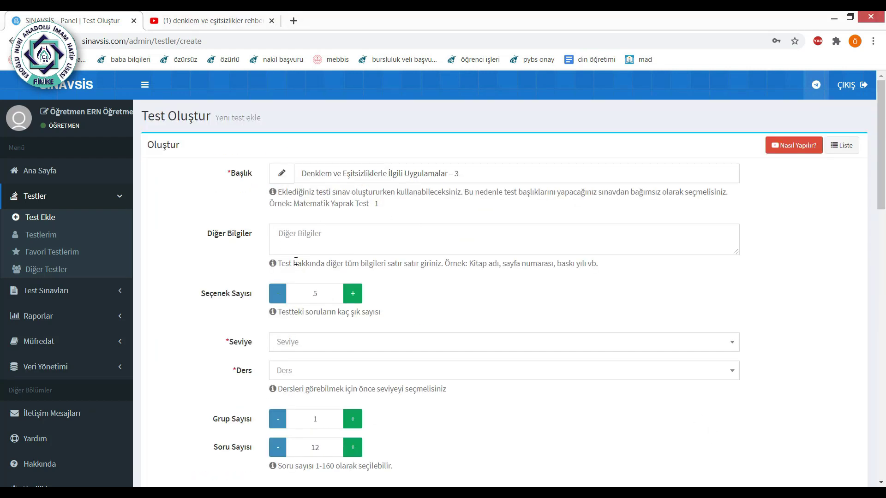
pyautogui.click(300, 342)
pyautogui.click(288, 226)
pyautogui.click(286, 371)
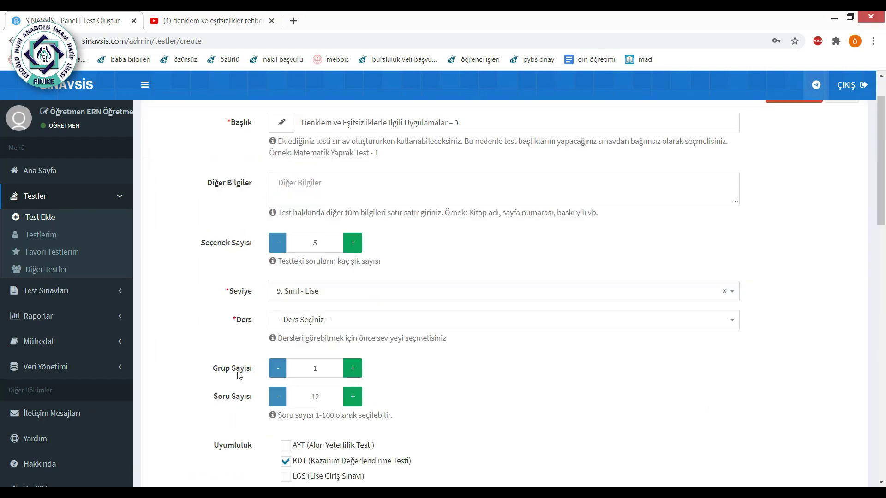
pyautogui.click(286, 368)
pyautogui.scroll(-10, 827, 348)
pyautogui.click(723, 433)
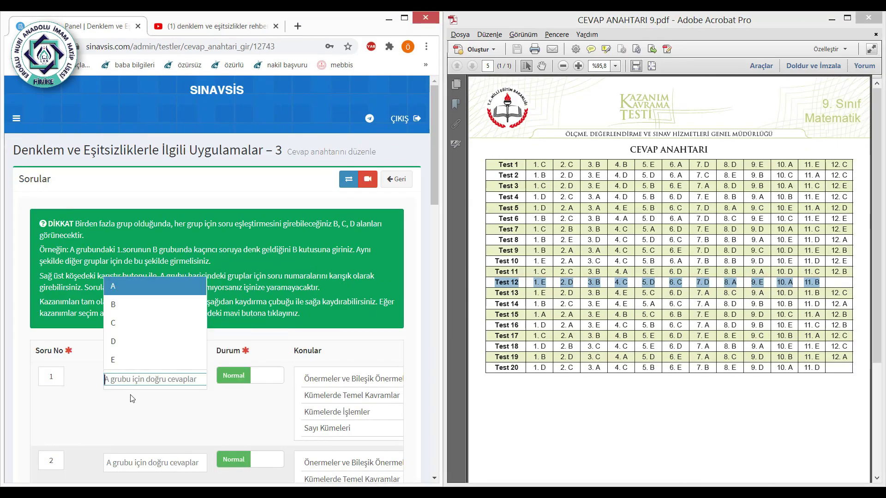
# Enter the answers E, D, B, C, D, C, D, A, E, A, B for questions 1–11.
pyautogui.press('Return')
pyautogui.press('Tab')
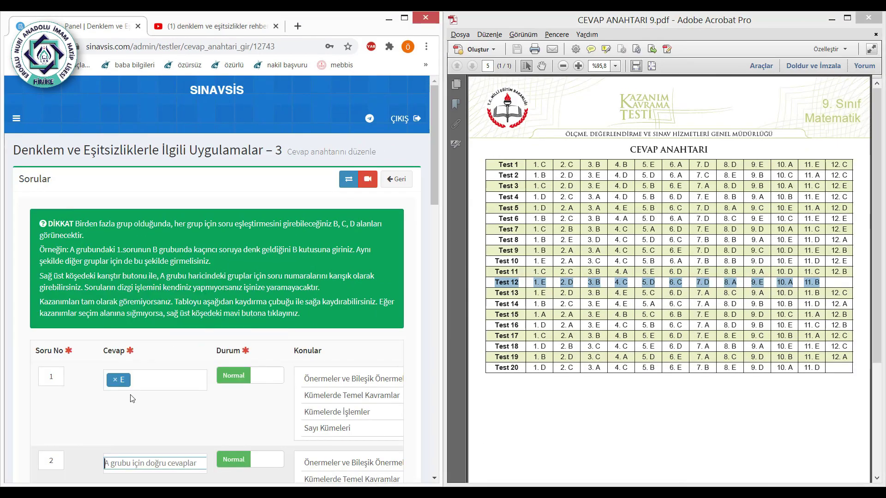
pyautogui.write('d')
pyautogui.press('Return')
pyautogui.press('Tab')
pyautogui.write('b')
pyautogui.press('Return')
pyautogui.press('Tab')
pyautogui.write('c')
pyautogui.press('Return')
pyautogui.press('Tab')
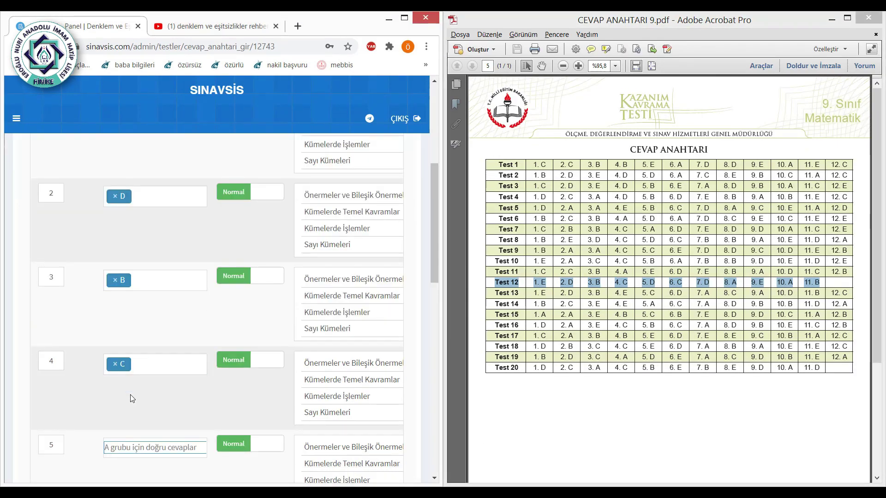
pyautogui.write('d')
pyautogui.press('Return')
pyautogui.press('Tab')
pyautogui.write('c')
pyautogui.press('Return')
pyautogui.press('Tab')
pyautogui.press('d')
pyautogui.press('Return')
pyautogui.press('Tab')
pyautogui.press('a')
pyautogui.press('Return')
pyautogui.press('Tab')
pyautogui.press('e')
pyautogui.press('Return')
pyautogui.press('Tab')
pyautogui.press('a')
pyautogui.press('Return')
pyautogui.write('b')
pyautogui.press('BackSpace')
pyautogui.press('Tab')
pyautogui.write('b')
pyautogui.press('Return')
# Tag each question with Denklemler ve Eşitsizliklerle İlgili Uygulamalar and save the answer key.
pyautogui.scroll(-1, 260, 465)
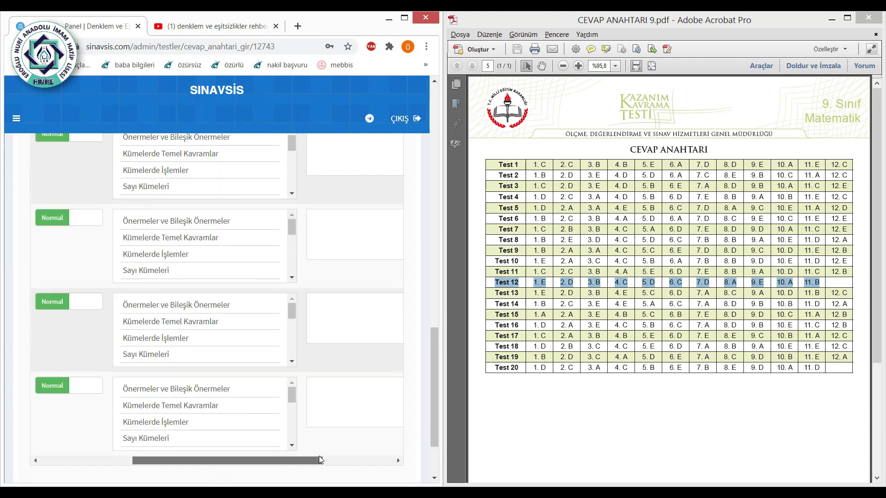
pyautogui.press('super+Up')
pyautogui.scroll(15, 352, 162)
pyautogui.scroll(-1, 568, 333)
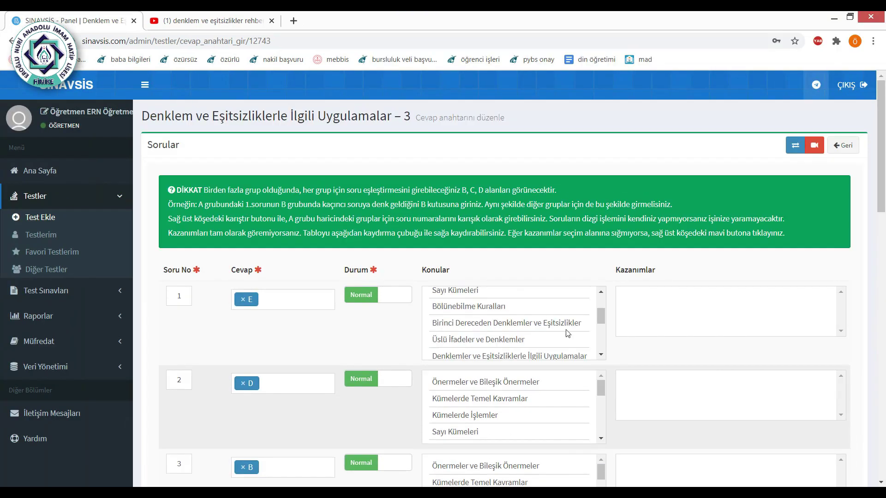
pyautogui.click(575, 357)
pyautogui.scroll(-2, 508, 406)
pyautogui.click(508, 432)
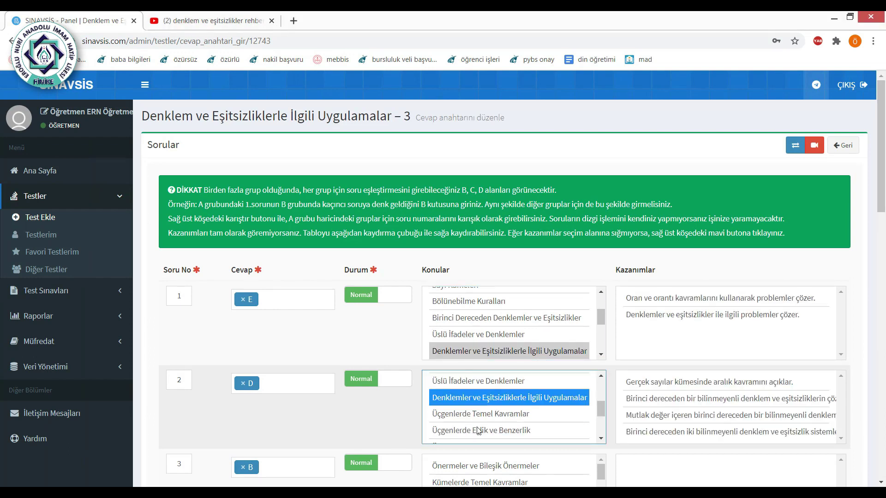
pyautogui.scroll(-5, 485, 415)
pyautogui.scroll(-2, 459, 337)
pyautogui.click(461, 346)
pyautogui.scroll(-2, 462, 406)
pyautogui.click(461, 431)
pyautogui.scroll(-2, 461, 439)
pyautogui.click(462, 475)
pyautogui.scroll(-6, 461, 323)
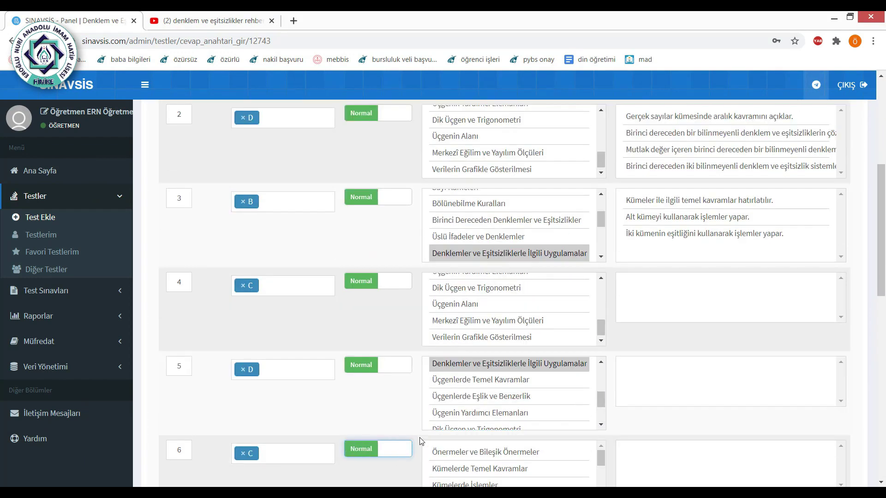
pyautogui.click(461, 275)
pyautogui.click(436, 322)
pyautogui.press('End')
pyautogui.scroll(-2, 398, 387)
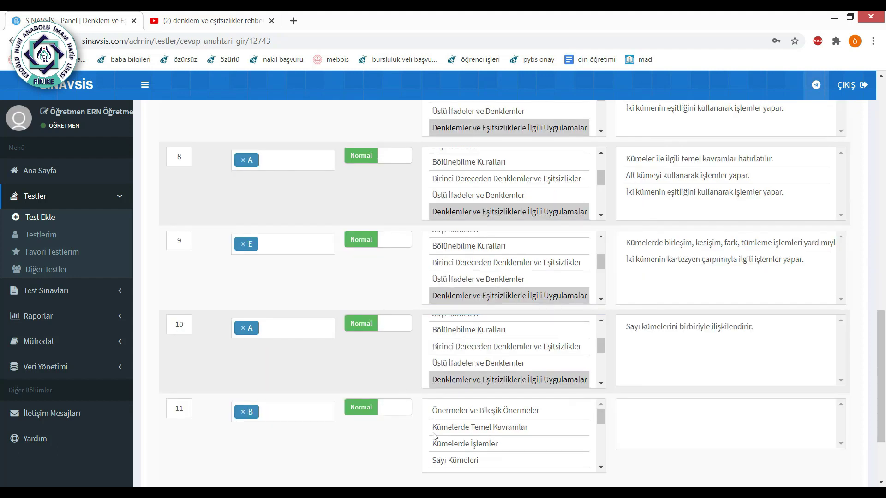
pyautogui.scroll(-2, 392, 449)
pyautogui.click(482, 268)
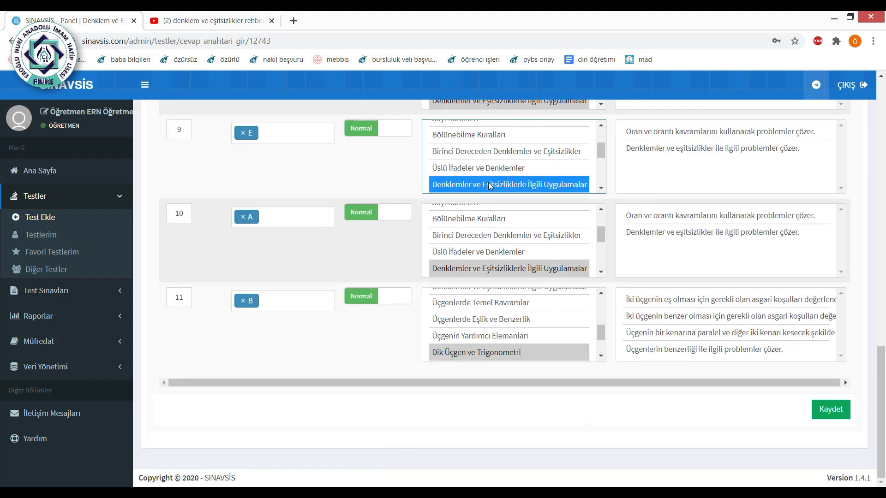
pyautogui.click(831, 410)
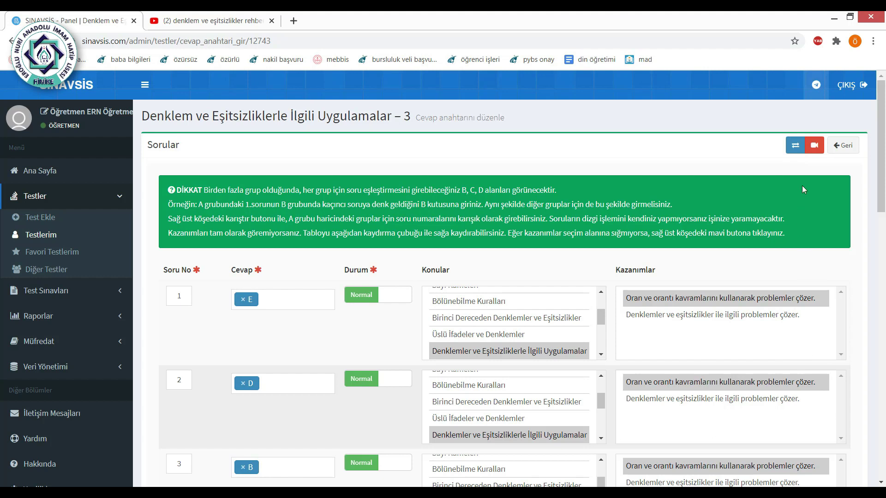
# Show the per-question solution video fields, then save the 11-answer key.
pyautogui.click(814, 146)
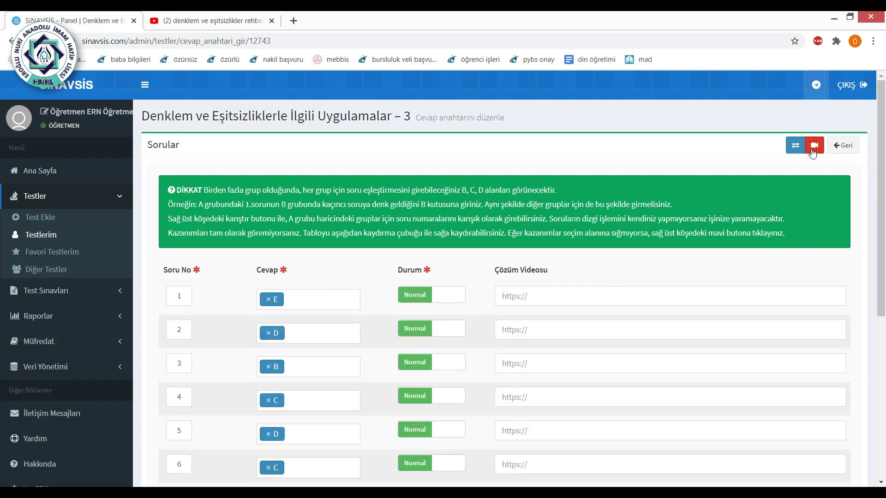
pyautogui.click(561, 297)
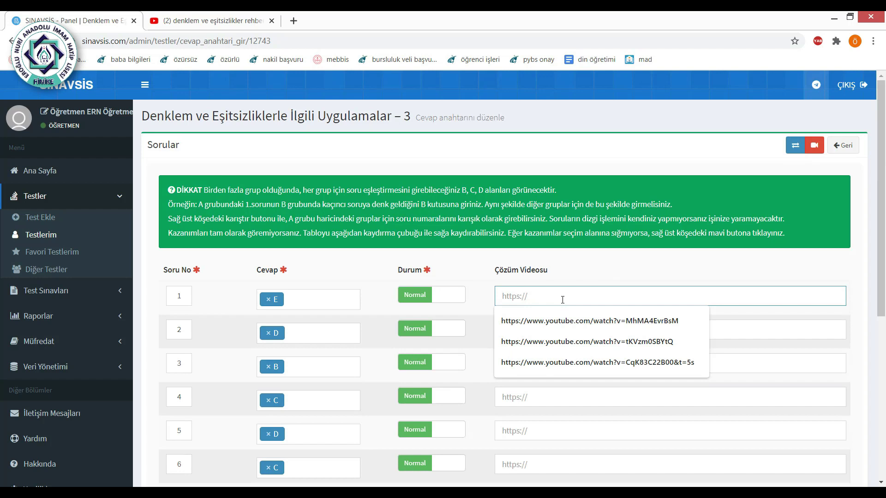
pyautogui.click(481, 356)
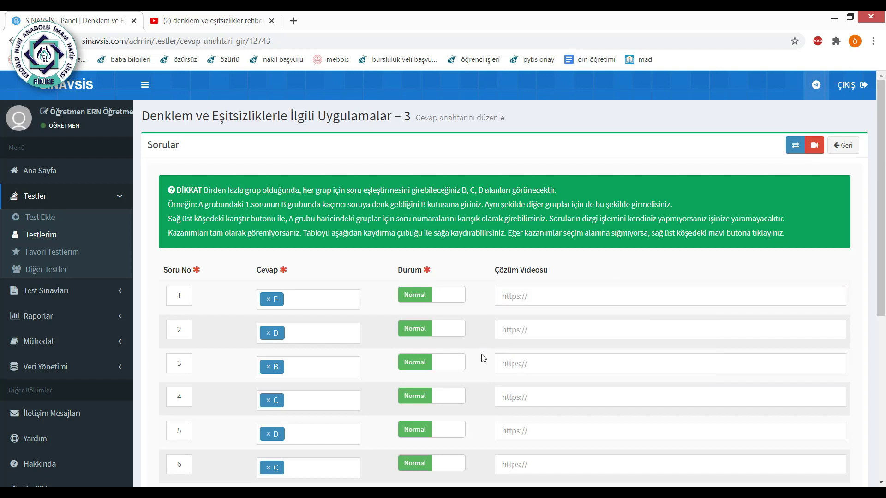
pyautogui.scroll(-6, 480, 355)
pyautogui.scroll(6, 481, 360)
pyautogui.scroll(-6, 564, 300)
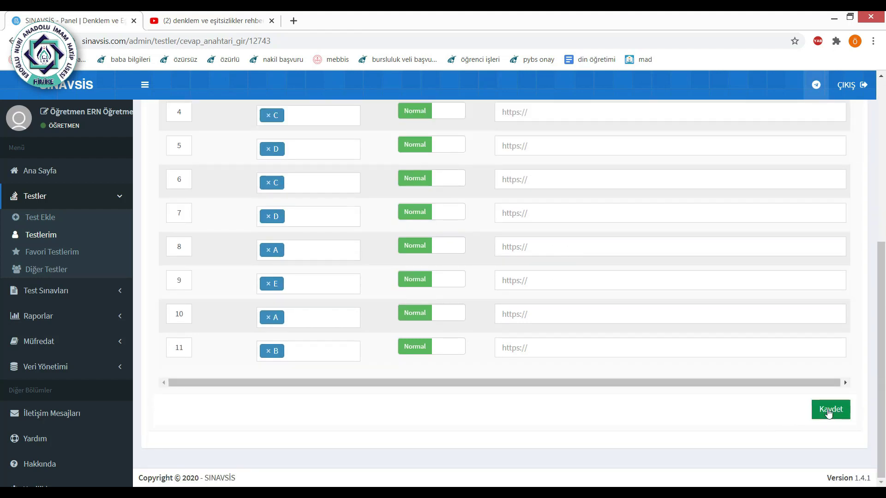
pyautogui.click(828, 412)
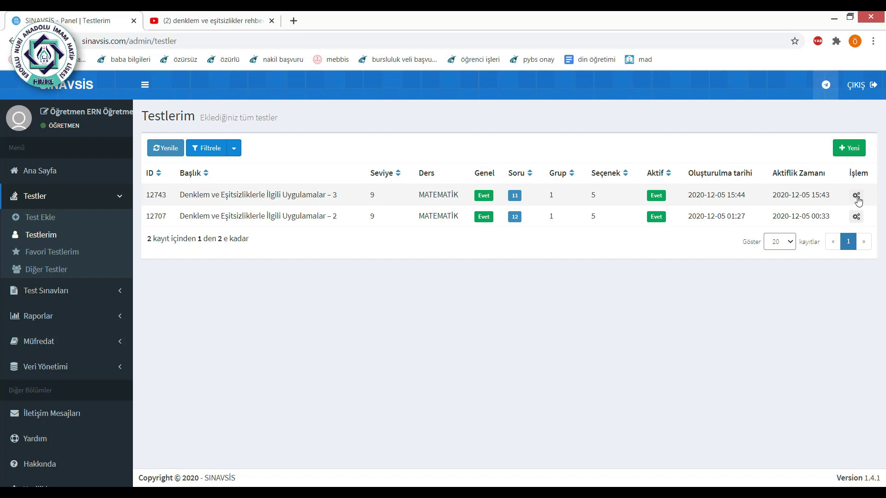
pyautogui.click(858, 197)
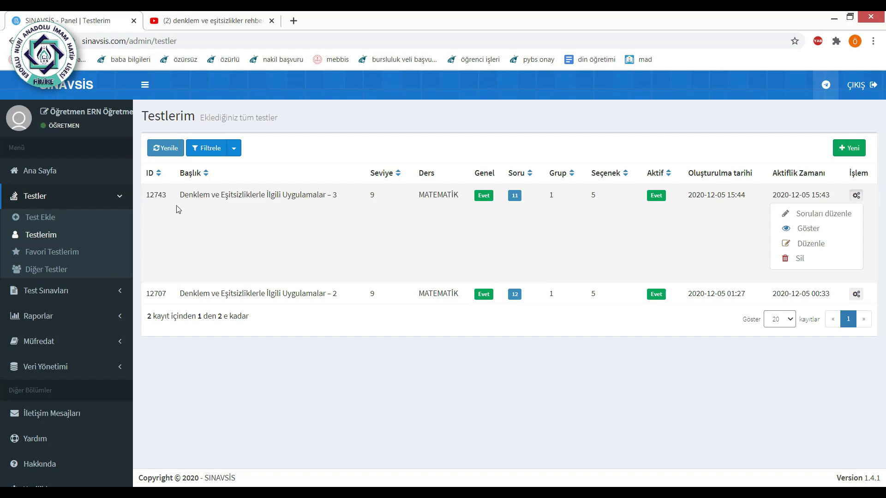
pyautogui.click(49, 272)
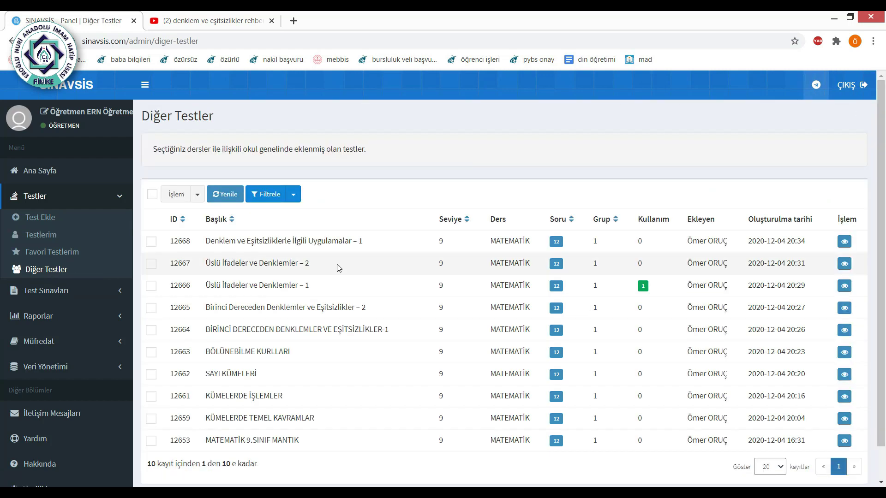
pyautogui.scroll(-1, 386, 300)
pyautogui.scroll(1, 385, 297)
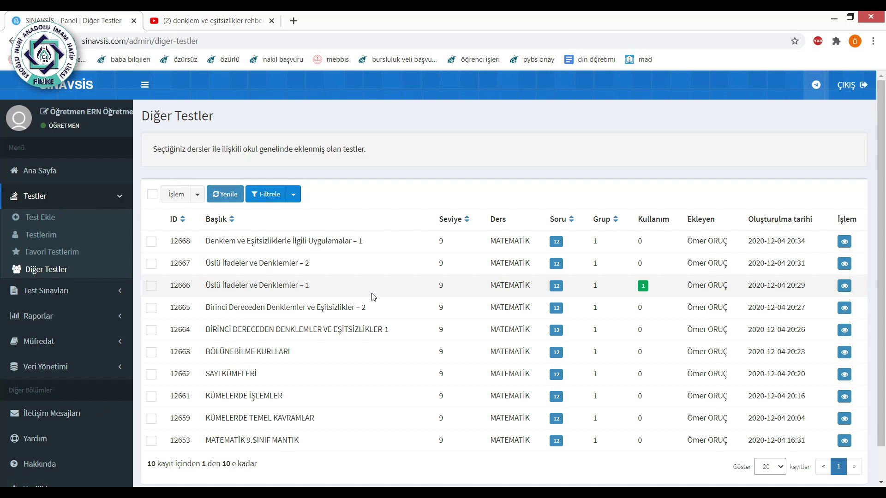
pyautogui.click(45, 236)
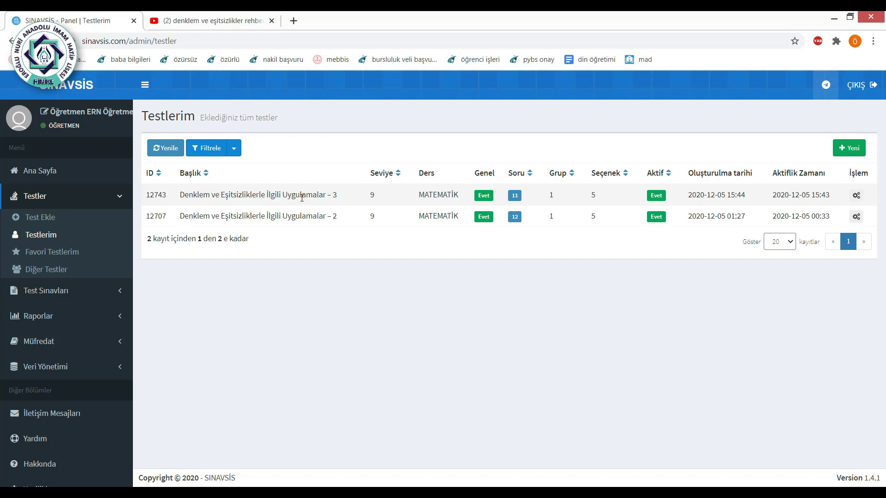
pyautogui.click(48, 300)
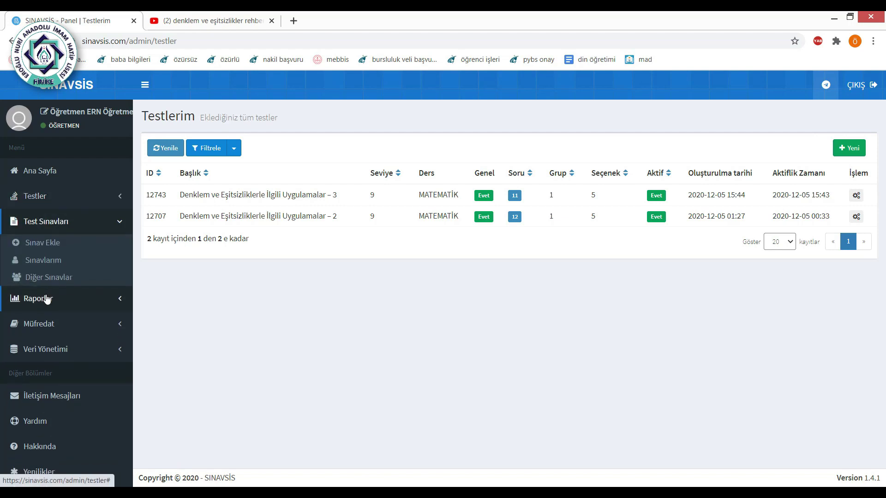
# Create exam 'Matematik Denemesi 3' with type ÖZEL, level 9. Sınıf - Lise, and five options A–E.
pyautogui.click(46, 247)
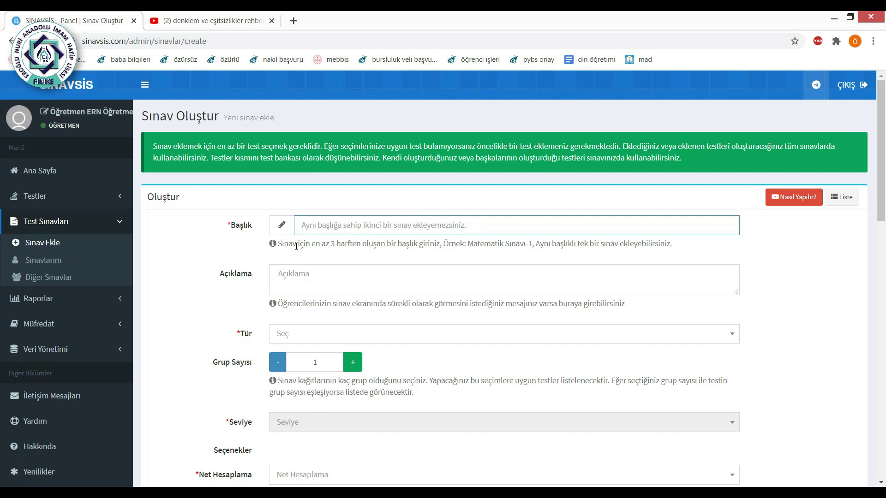
pyautogui.click(226, 227)
pyautogui.write('Matematik Denemesi 3')
pyautogui.click(503, 333)
pyautogui.click(300, 417)
pyautogui.scroll(-3, 461, 323)
pyautogui.click(503, 307)
pyautogui.click(300, 339)
pyautogui.click(382, 336)
pyautogui.click(300, 414)
# Set 20 questions and fetch the matching tests, listing the 12 found.
pyautogui.scroll(-2, 245, 395)
pyautogui.click(459, 329)
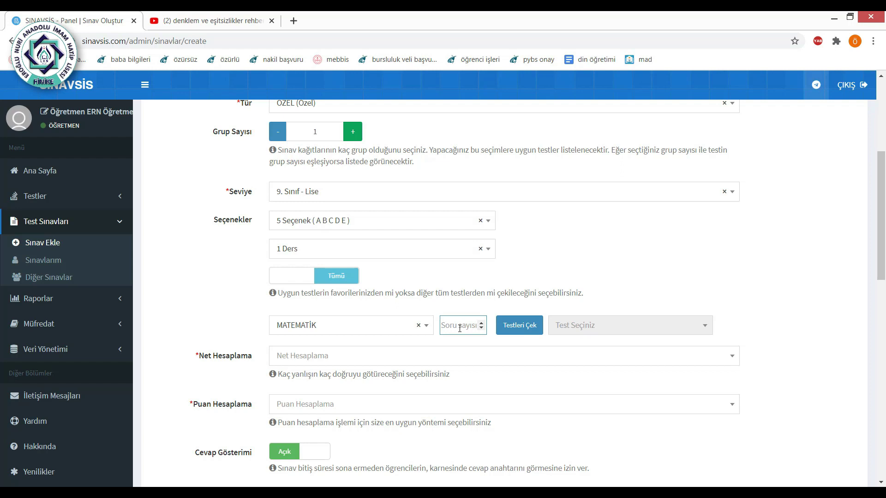
pyautogui.write('20')
pyautogui.click(519, 326)
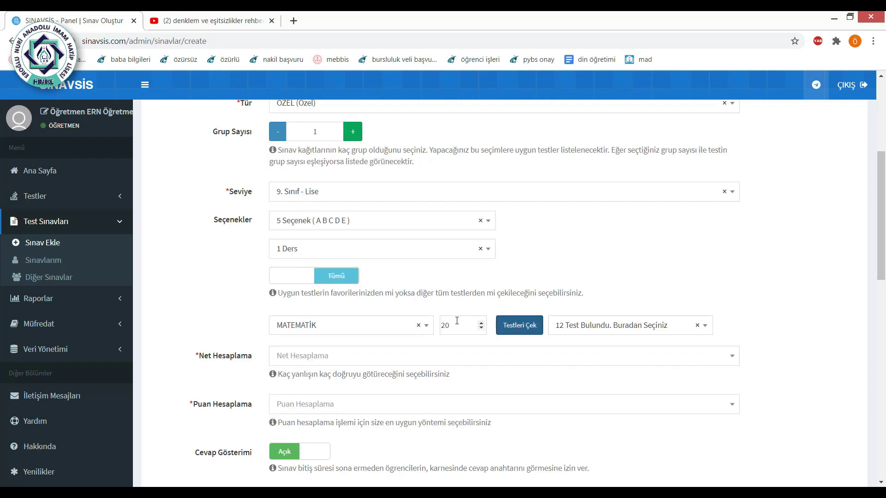
pyautogui.click(630, 327)
# Attach the equations and inequalities test, set Net Hesaplama to Doğru sayısına eşittir, and choose Okul geneli.
pyautogui.scroll(-3, 626, 389)
pyautogui.scroll(3, 626, 389)
pyautogui.click(626, 389)
pyautogui.scroll(-2, 198, 319)
pyautogui.click(297, 241)
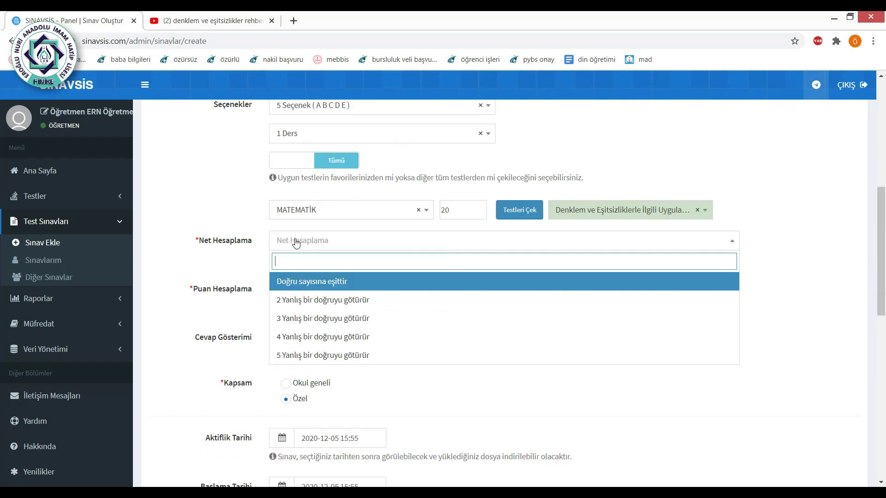
pyautogui.click(300, 282)
pyautogui.click(285, 383)
# Check the YouTube search page address, then return and save Matematik Denemesi 3.
pyautogui.scroll(-5, 216, 231)
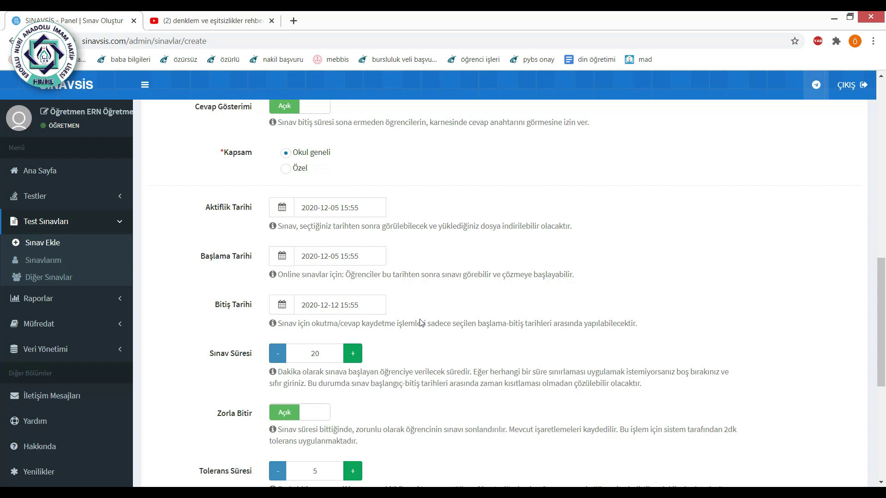
pyautogui.scroll(-2, 365, 305)
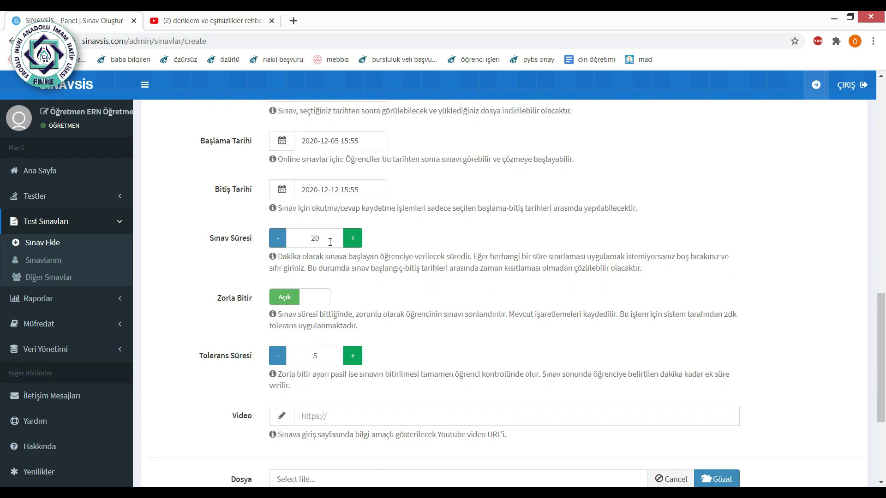
pyautogui.scroll(-3, 330, 242)
pyautogui.click(196, 21)
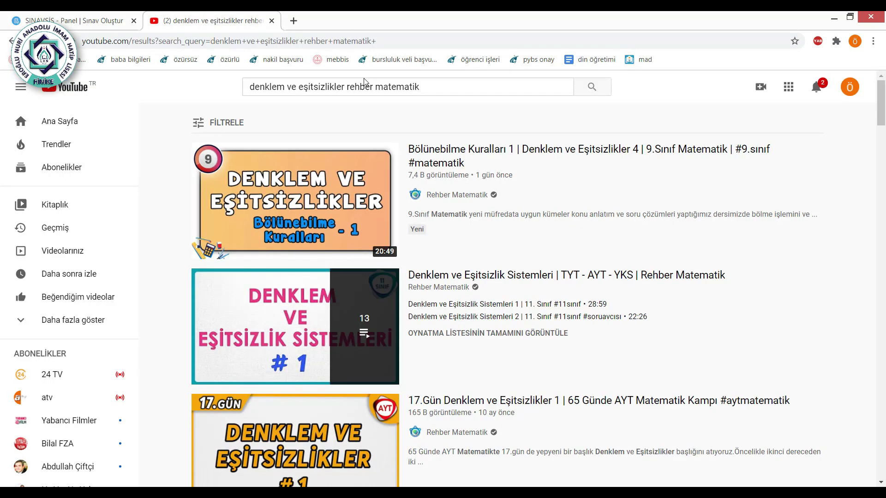
pyautogui.click(306, 42)
pyautogui.click(74, 20)
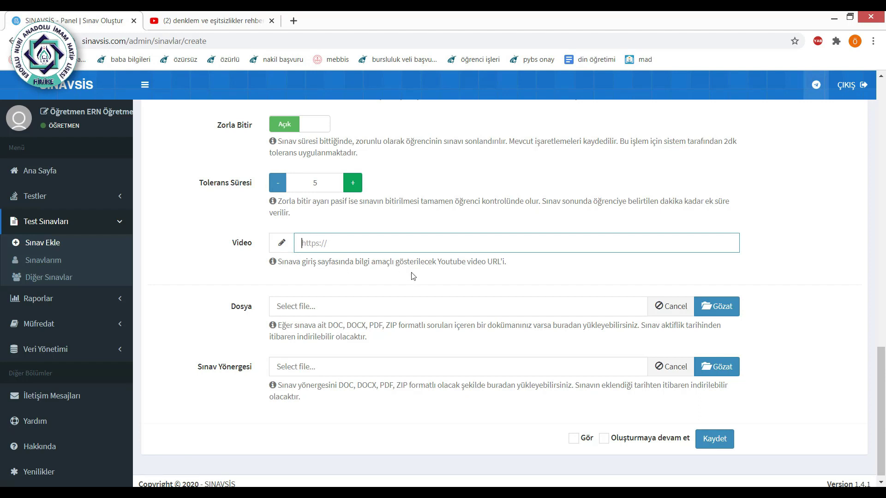
pyautogui.scroll(-1, 245, 372)
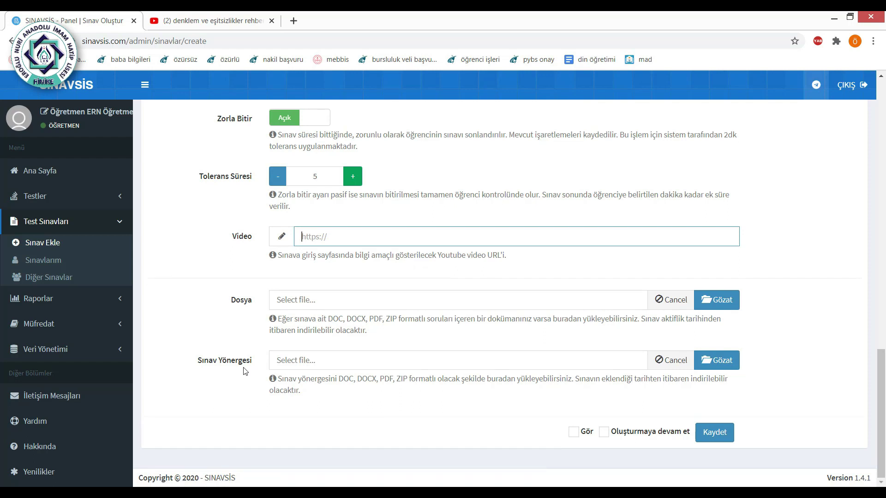
pyautogui.click(711, 432)
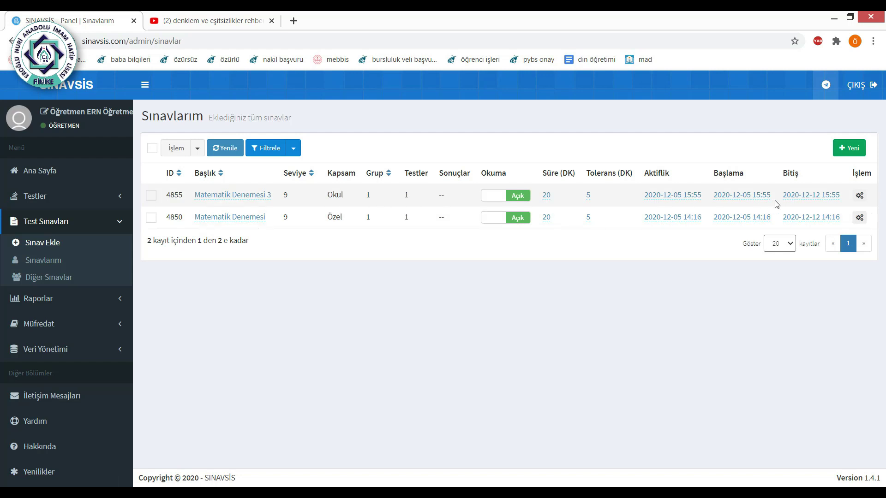
pyautogui.click(860, 196)
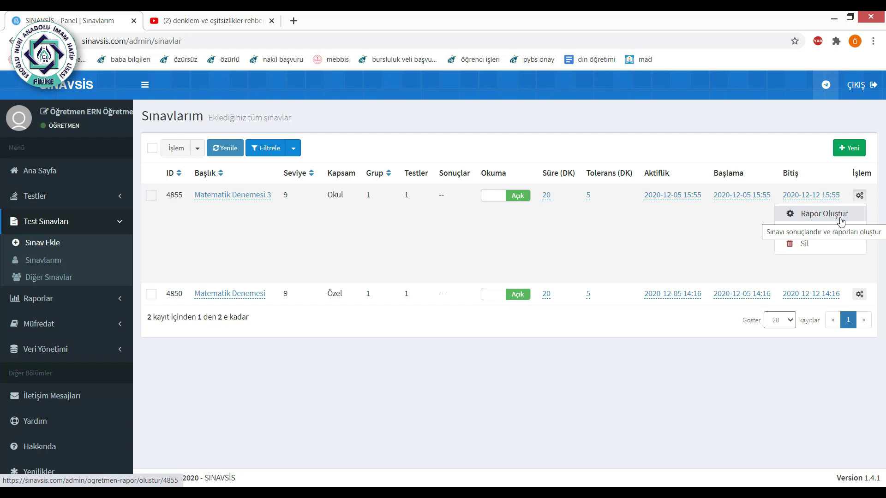
pyautogui.click(840, 220)
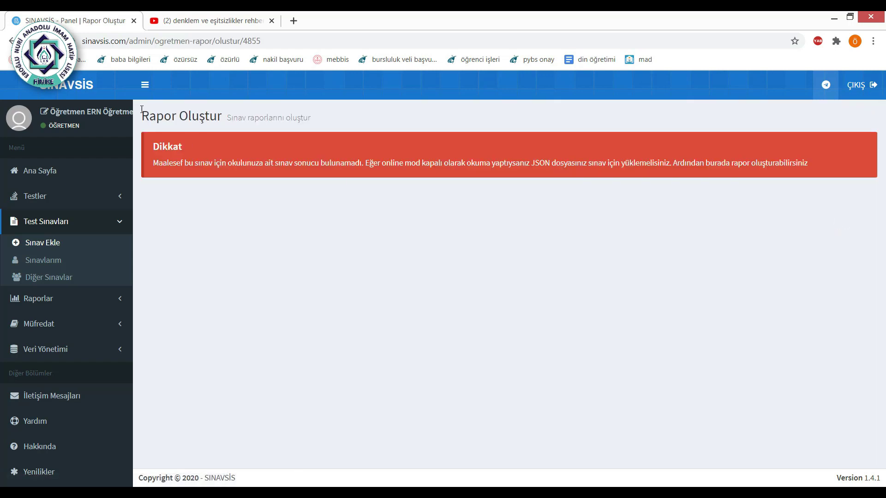
pyautogui.hotkey('alt', 'Left')
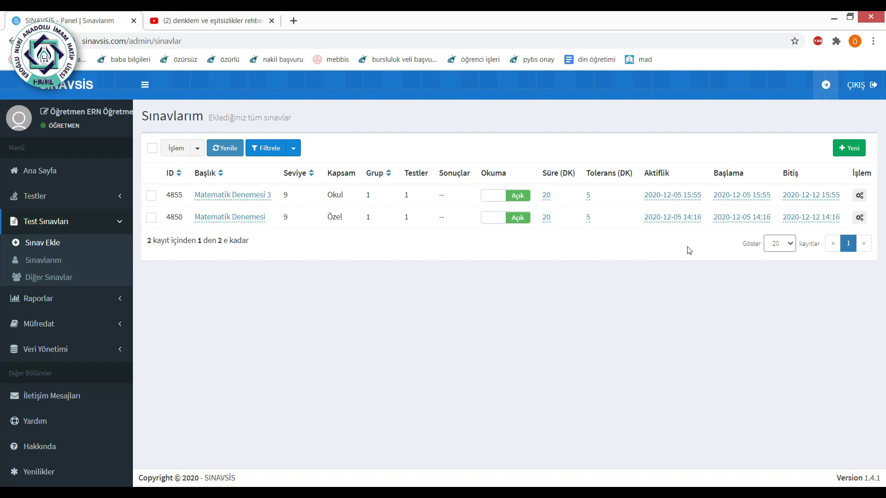
pyautogui.click(859, 195)
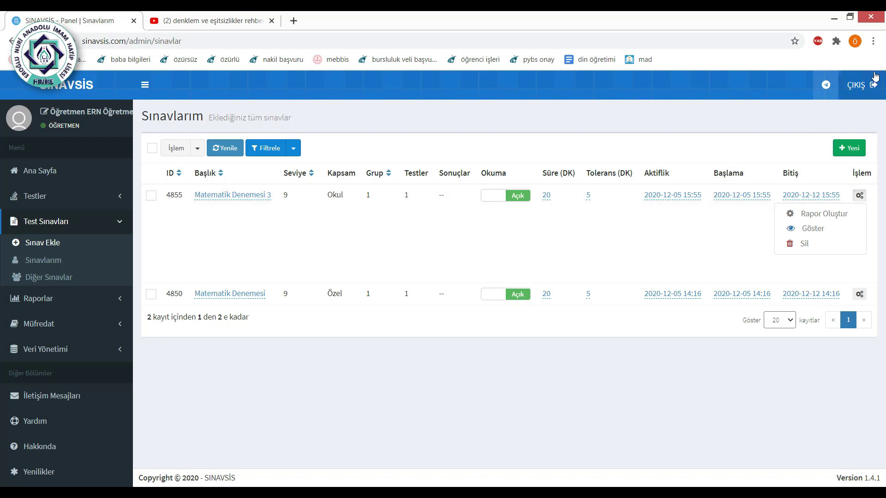
# Log out of the teacher panel and reach the SINAVSIS login via the finik school site.
pyautogui.click(859, 85)
pyautogui.click(245, 40)
pyautogui.write('finikeimamhatiplisesi.meb.k12.tr')
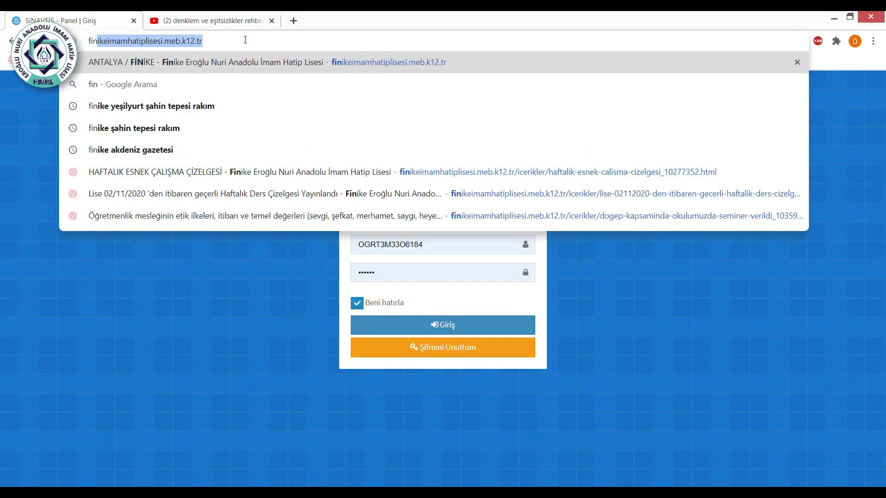
pyautogui.press('Return')
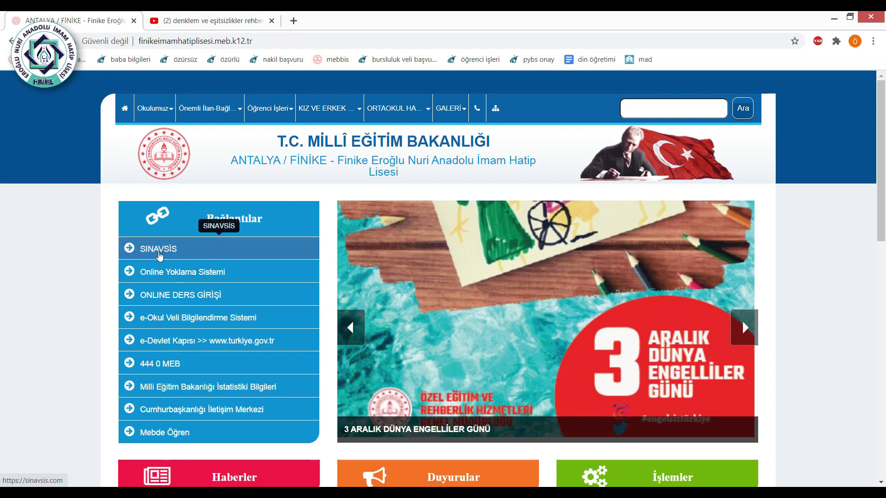
pyautogui.click(158, 251)
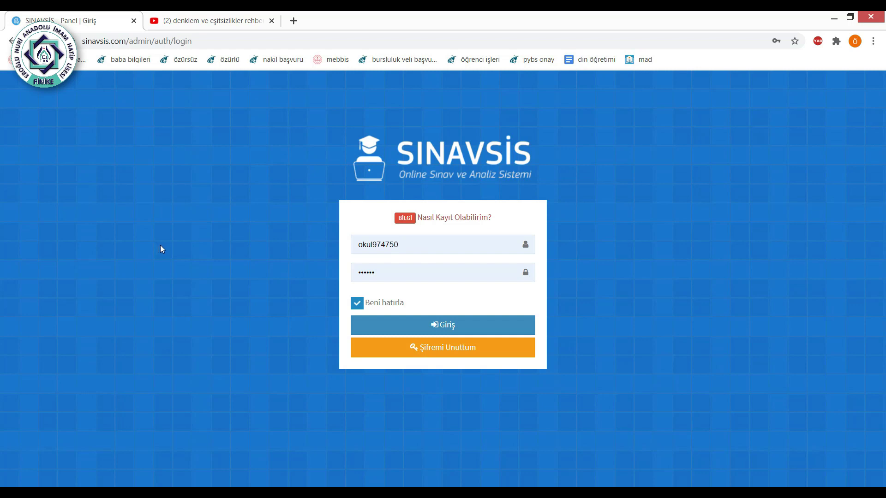
# Sign in with the student account's username and password.
pyautogui.doubleClick(404, 249)
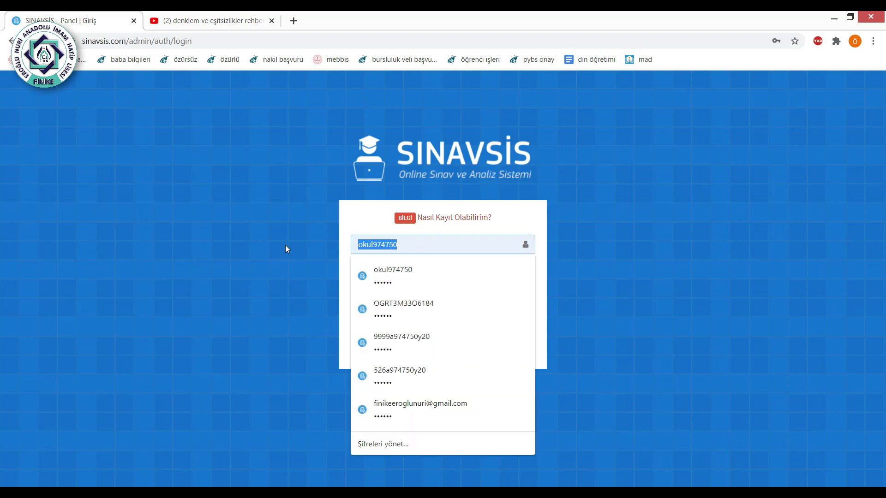
pyautogui.press('Tab')
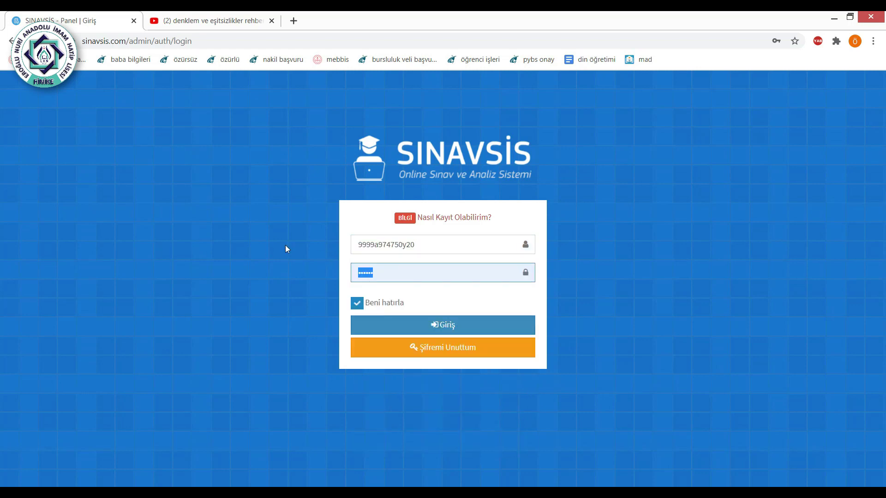
pyautogui.press('Return')
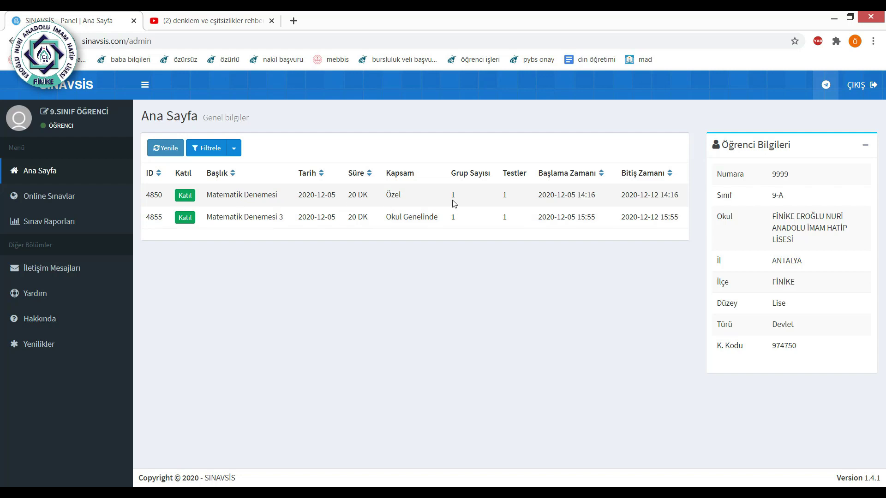
# Open exam 4855 Matematik Denemesi 3 from Online Sınavlar and start it with Sınavı Başlat.
pyautogui.click(185, 195)
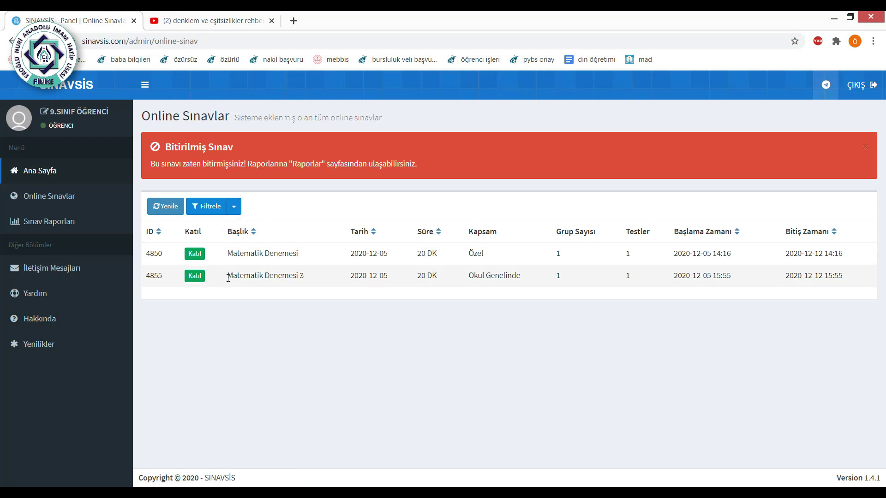
pyautogui.click(299, 276)
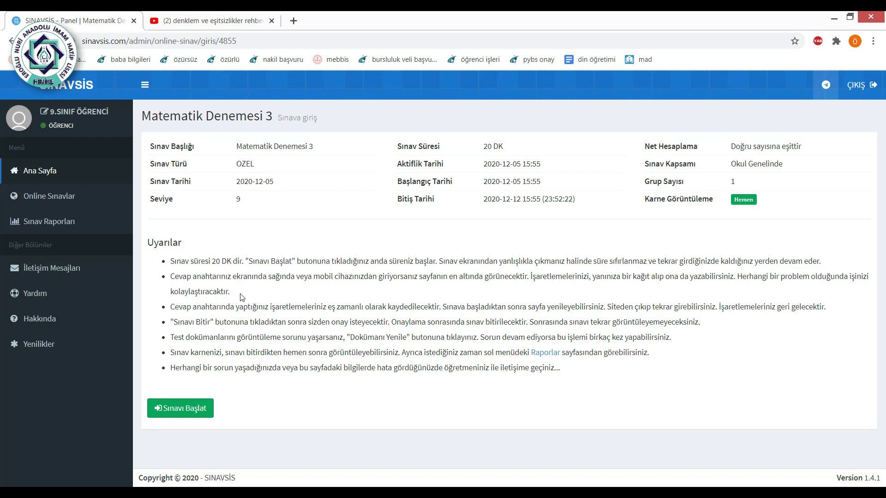
pyautogui.click(180, 408)
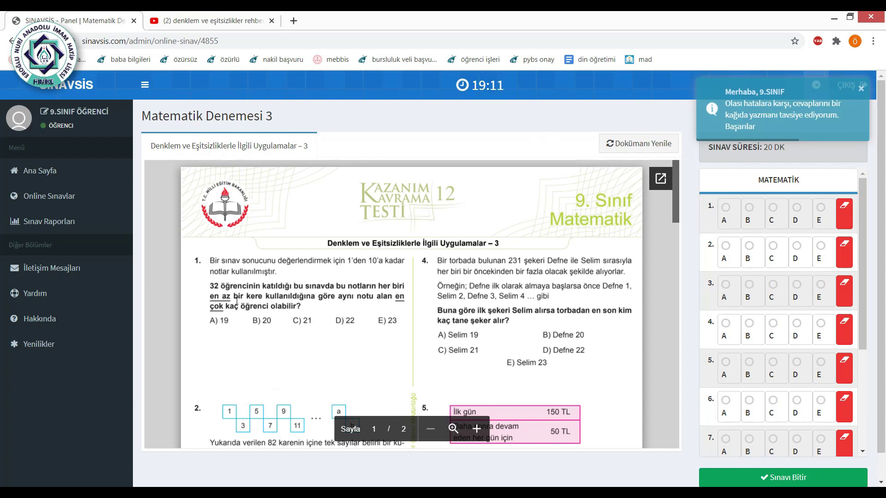
# Answer questions 1–11 as A, B, C, D, E, D, C, B, A, B, C.
pyautogui.scroll(-10, 453, 314)
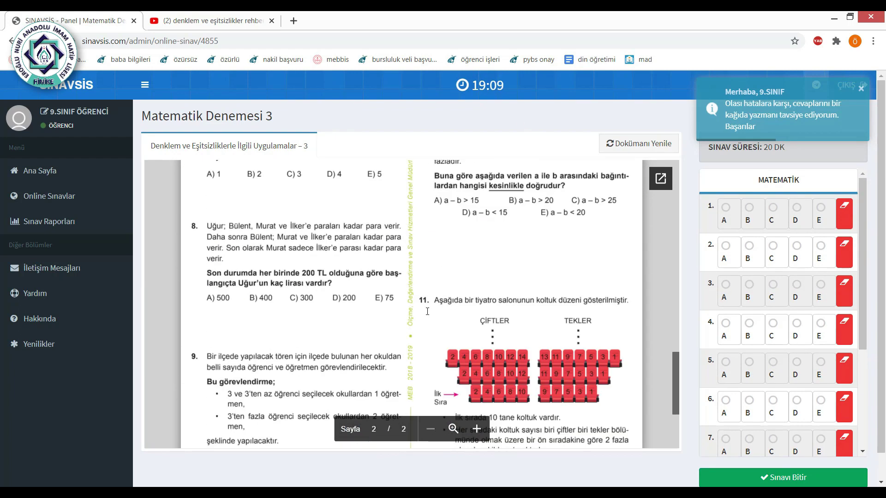
pyautogui.scroll(10, 453, 314)
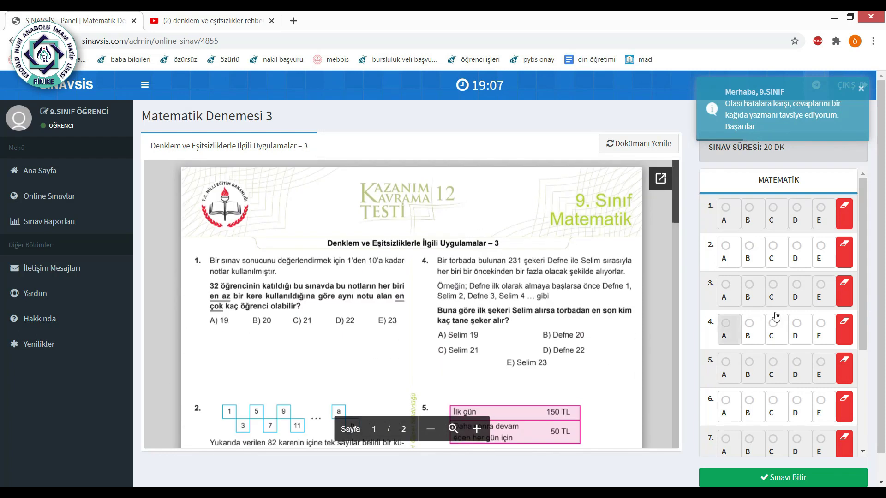
pyautogui.click(732, 220)
pyautogui.click(750, 249)
pyautogui.click(773, 288)
pyautogui.click(797, 327)
pyautogui.click(821, 365)
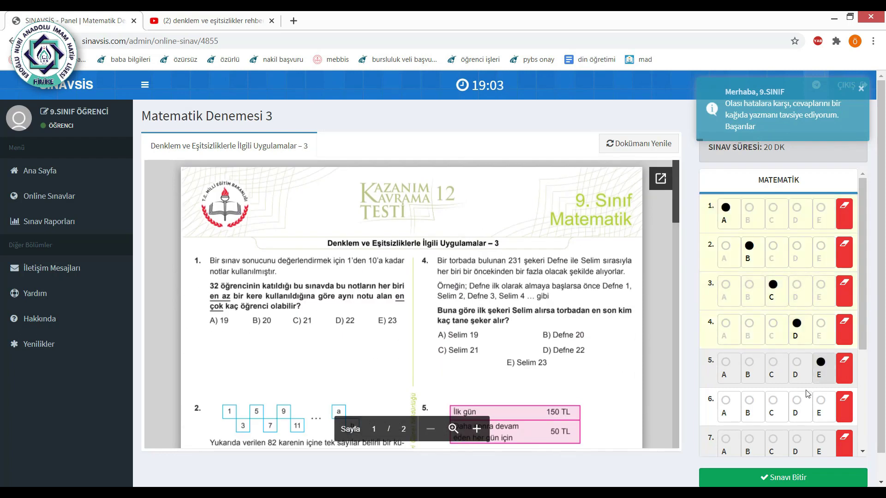
pyautogui.click(797, 404)
pyautogui.click(773, 439)
pyautogui.scroll(-3, 770, 441)
pyautogui.click(750, 351)
pyautogui.click(726, 391)
pyautogui.click(750, 430)
pyautogui.scroll(-1, 766, 438)
pyautogui.click(775, 431)
pyautogui.scroll(-1, 780, 432)
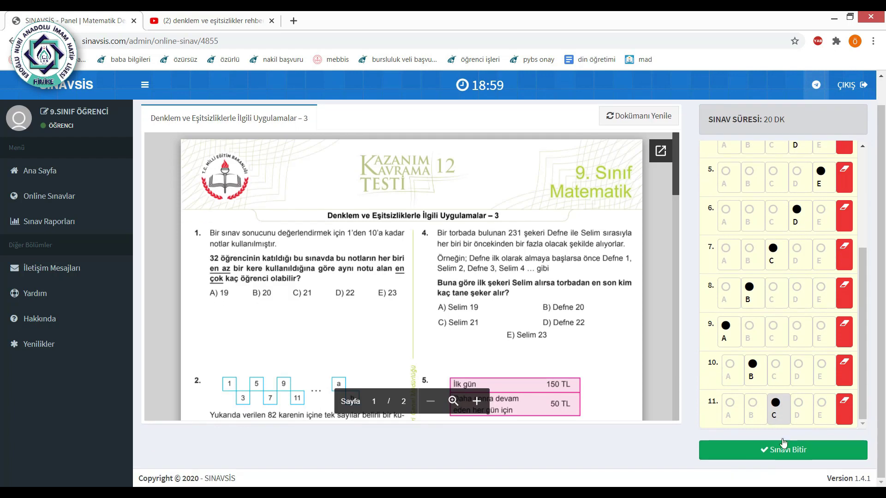
# Finish the exam with Sınavı Bitir, confirming with Evet and Onaylıyorum.
pyautogui.click(793, 441)
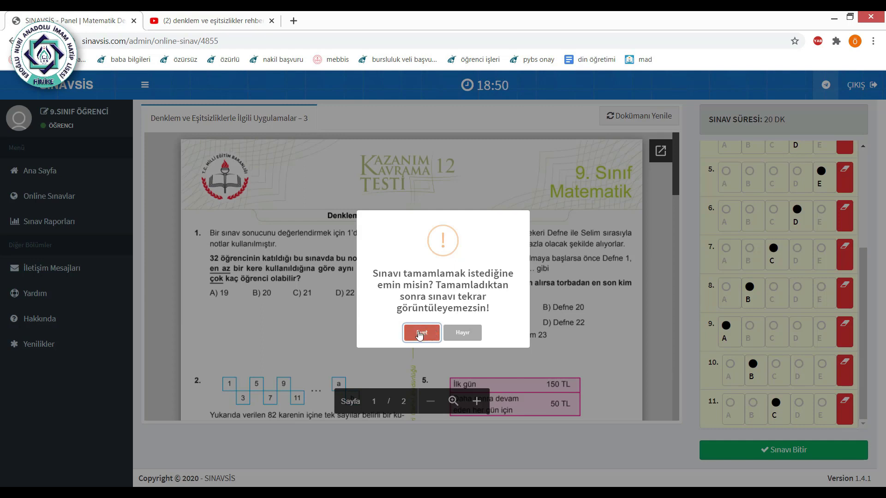
pyautogui.click(421, 333)
pyautogui.click(419, 331)
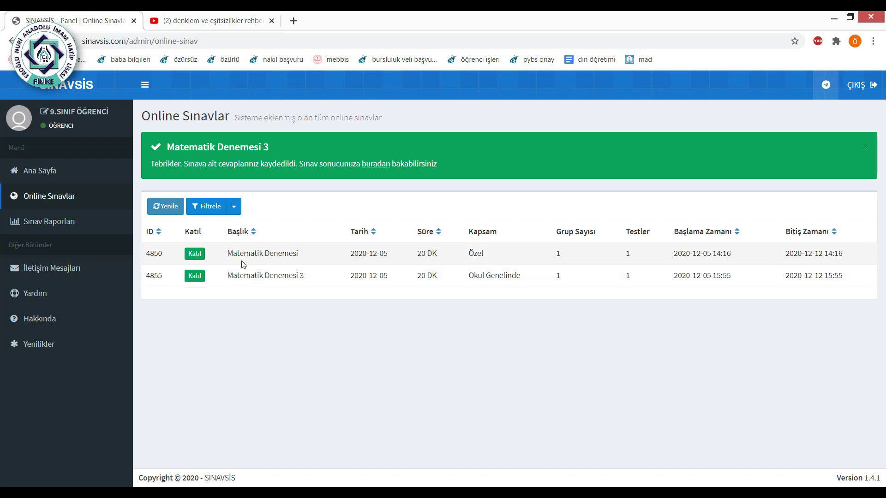
# Open the Matematik Denemesi Karne from Sınav Raporları, showing 2 correct, net 2, score 16.67.
pyautogui.click(193, 277)
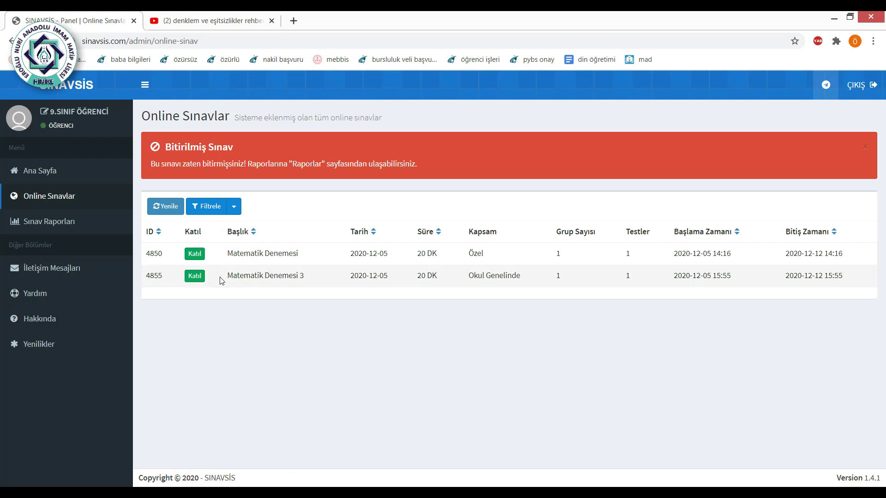
pyautogui.click(41, 229)
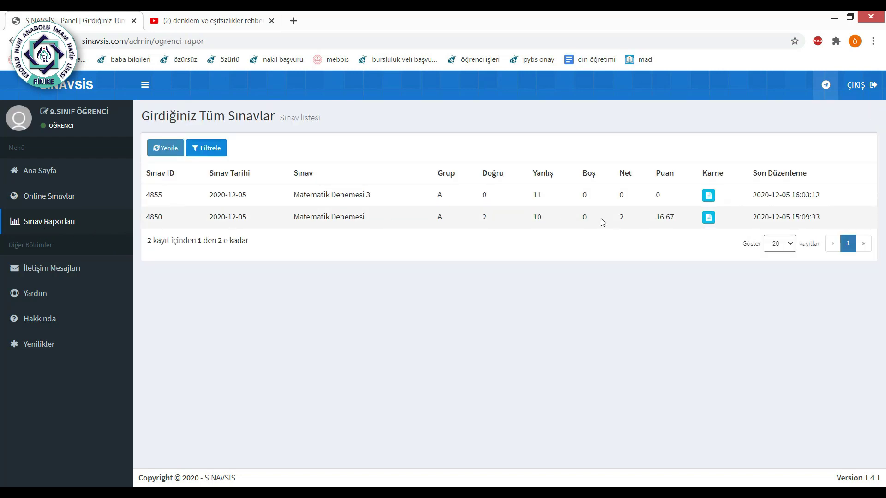
pyautogui.click(709, 218)
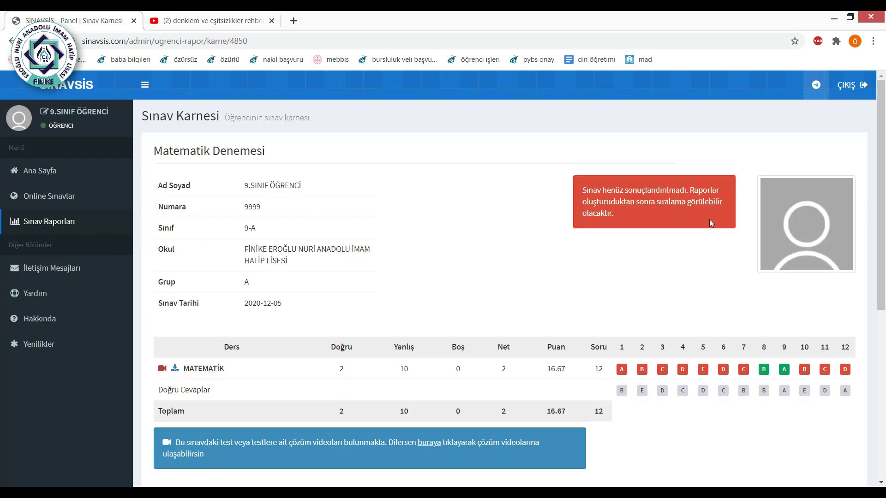
# Scroll the Sınav Karnesi and open the MATEMATİK video solutions.
pyautogui.moveTo(884, 189); pyautogui.dragTo(883, 378)
pyautogui.moveTo(884, 328); pyautogui.dragTo(882, 183)
pyautogui.click(881, 267)
pyautogui.moveTo(881, 267); pyautogui.dragTo(880, 302)
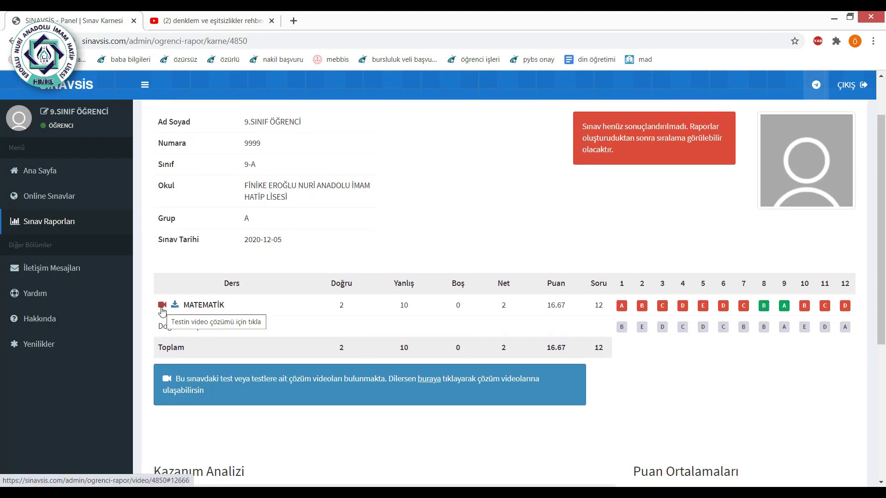
pyautogui.click(161, 307)
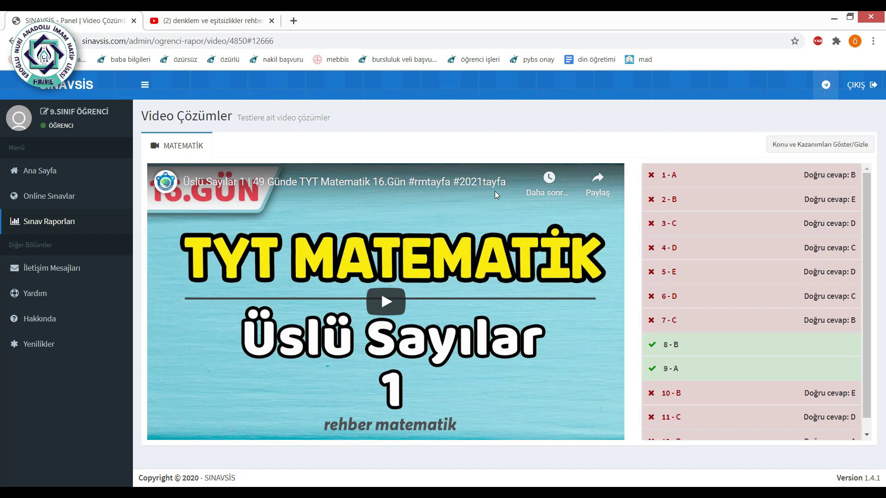
# Play and pause the embedded solution video, then go to the Yardım page.
pyautogui.click(385, 302)
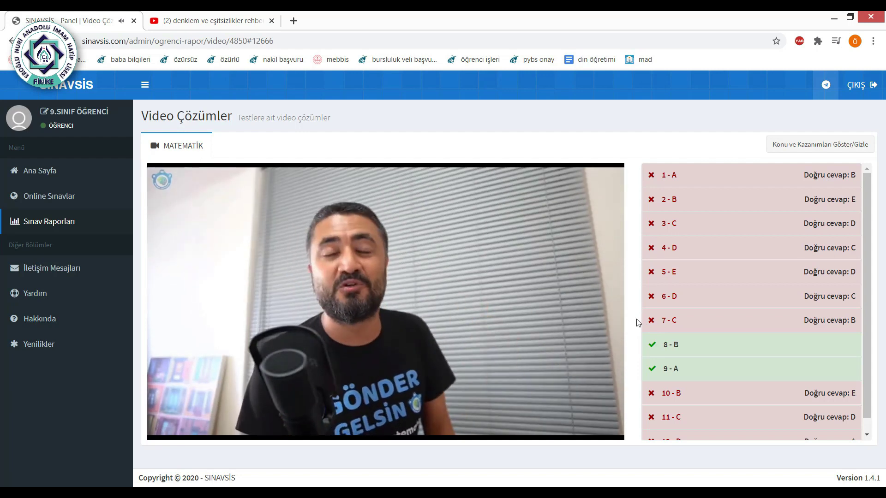
pyautogui.click(369, 320)
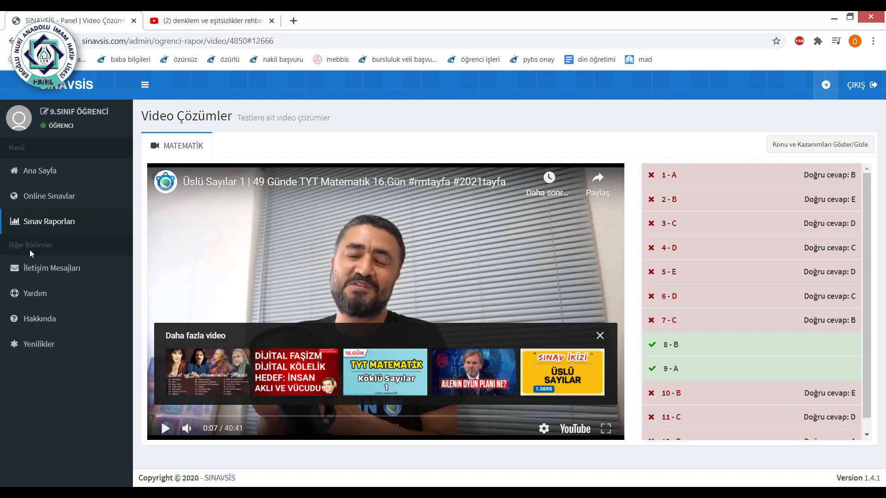
pyautogui.click(33, 295)
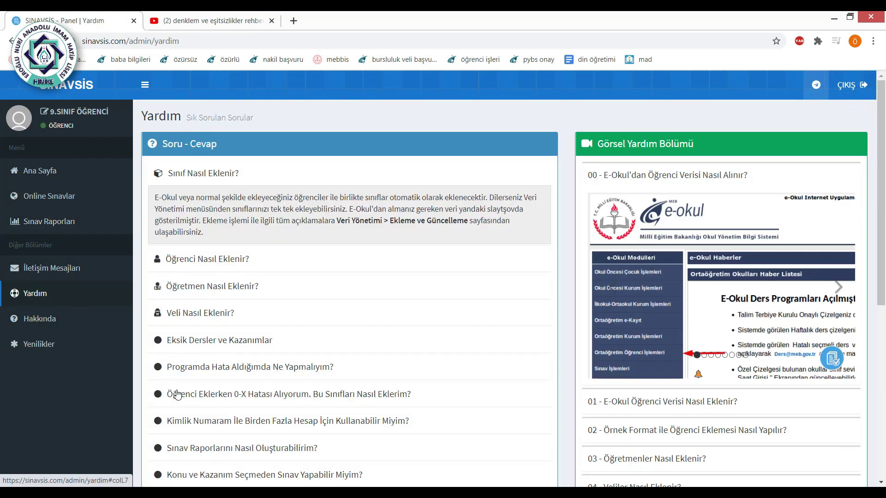
# Start a new message from İletişim Mesajları with the green Yeni button.
pyautogui.click(46, 273)
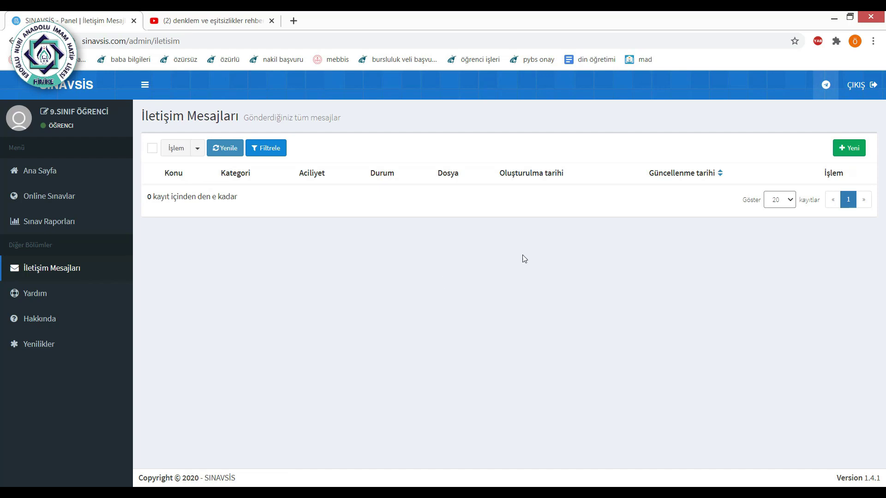
pyautogui.click(851, 152)
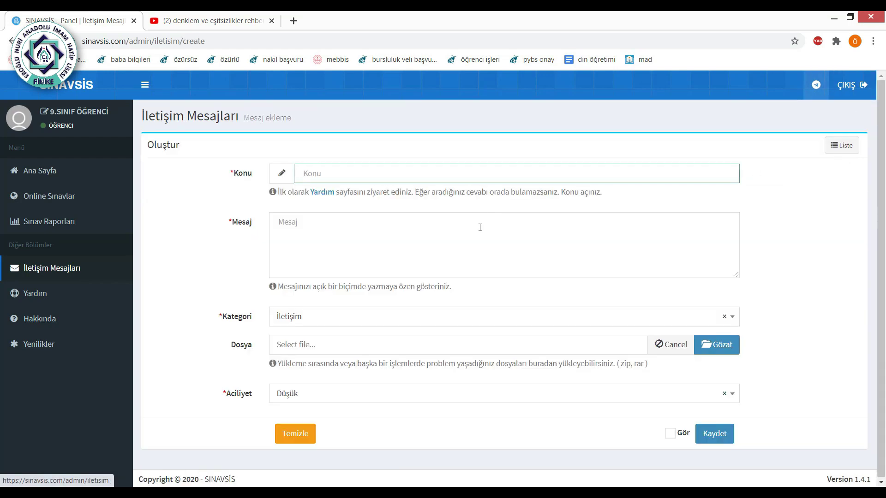
pyautogui.click(203, 397)
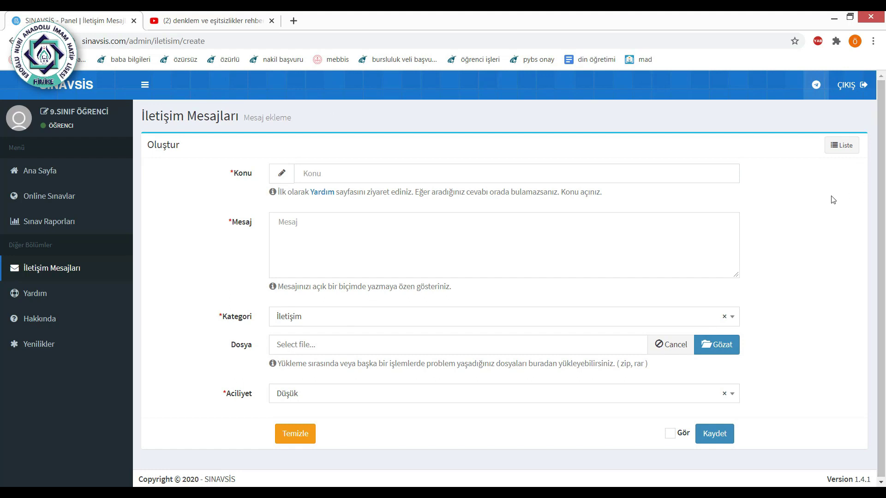